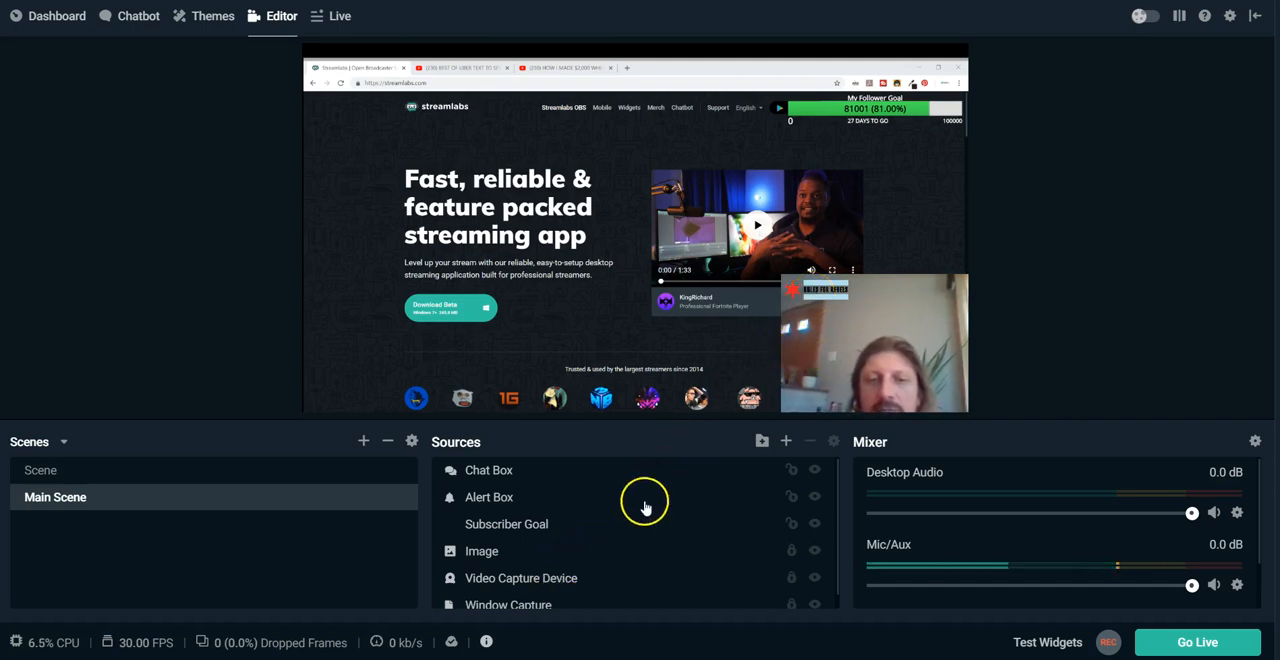
Hide the Video Capture Device source and show it again, and toggle the Image source's visibility the same way.
scroll(638, 513, "down", 1)
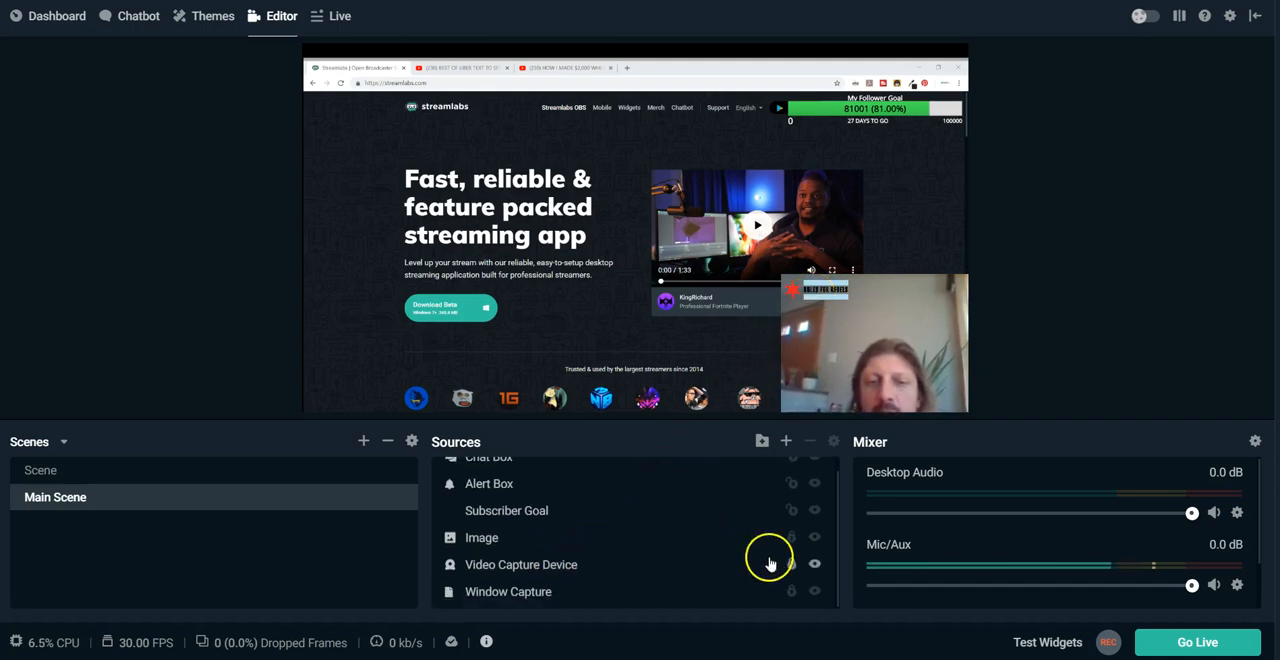
left_click(815, 566)
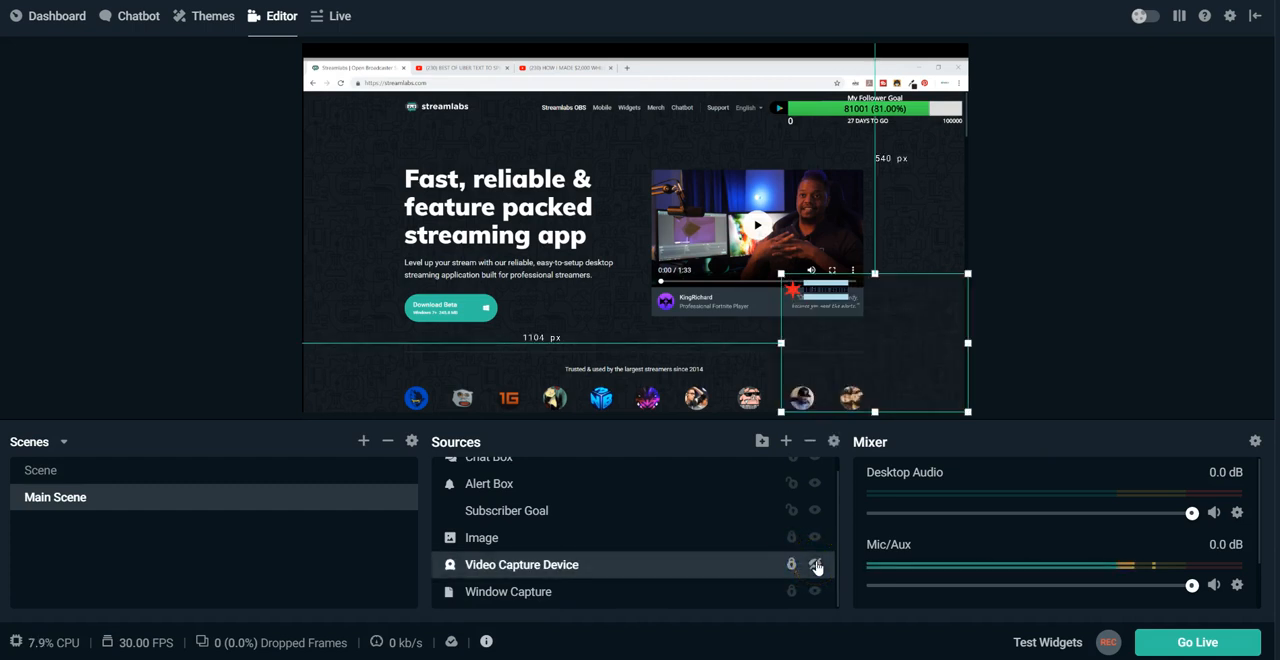
left_click(815, 566)
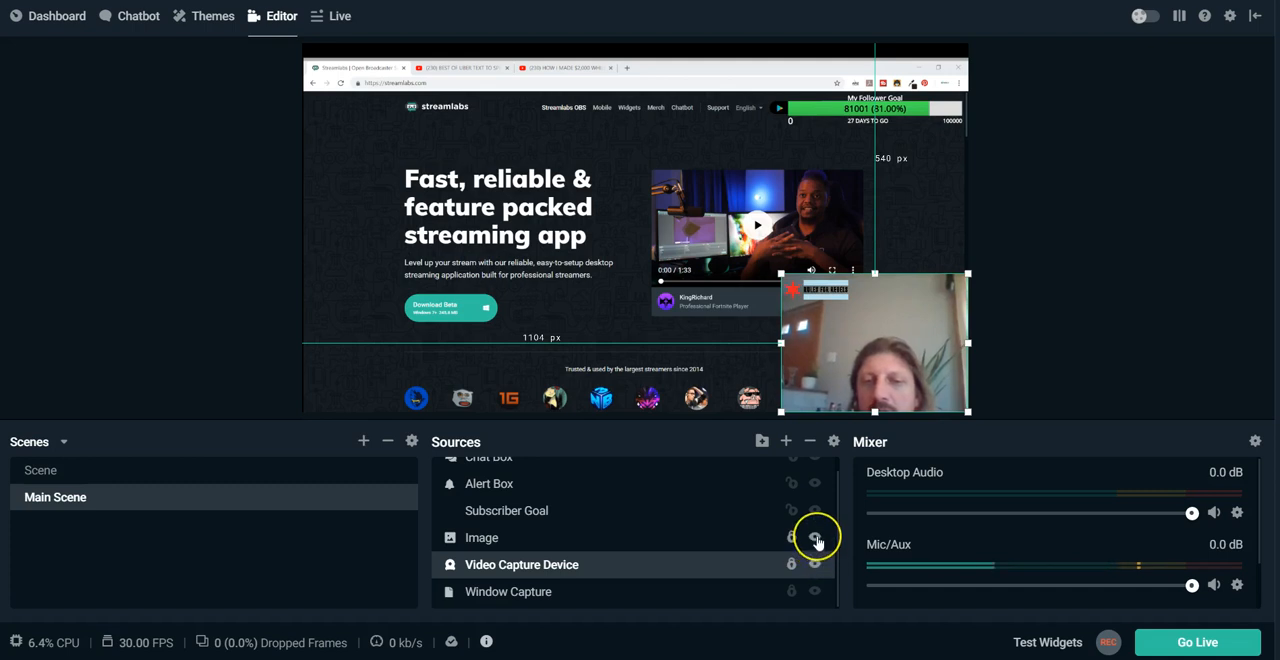
left_click(815, 538)
left_click(815, 538)
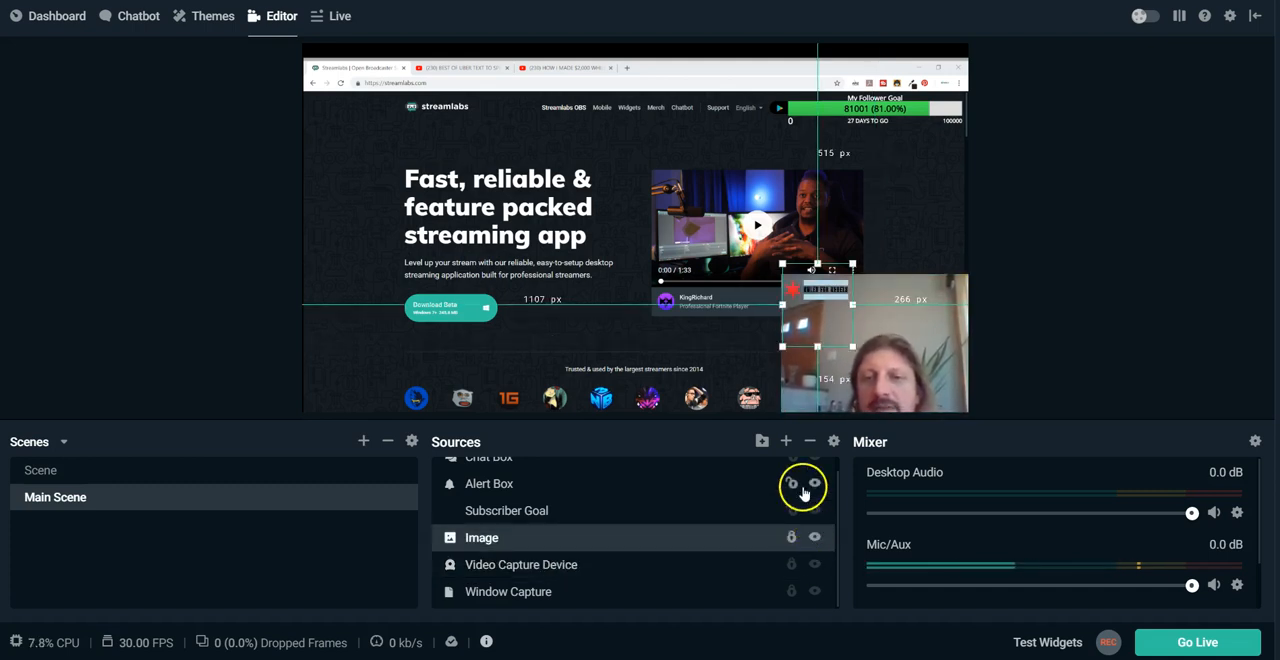
Examine the widget descriptions in the source catalogue, from Alertbox and Viewer Count to The Jar and Spin Wheel, without adding any.
left_click(785, 444)
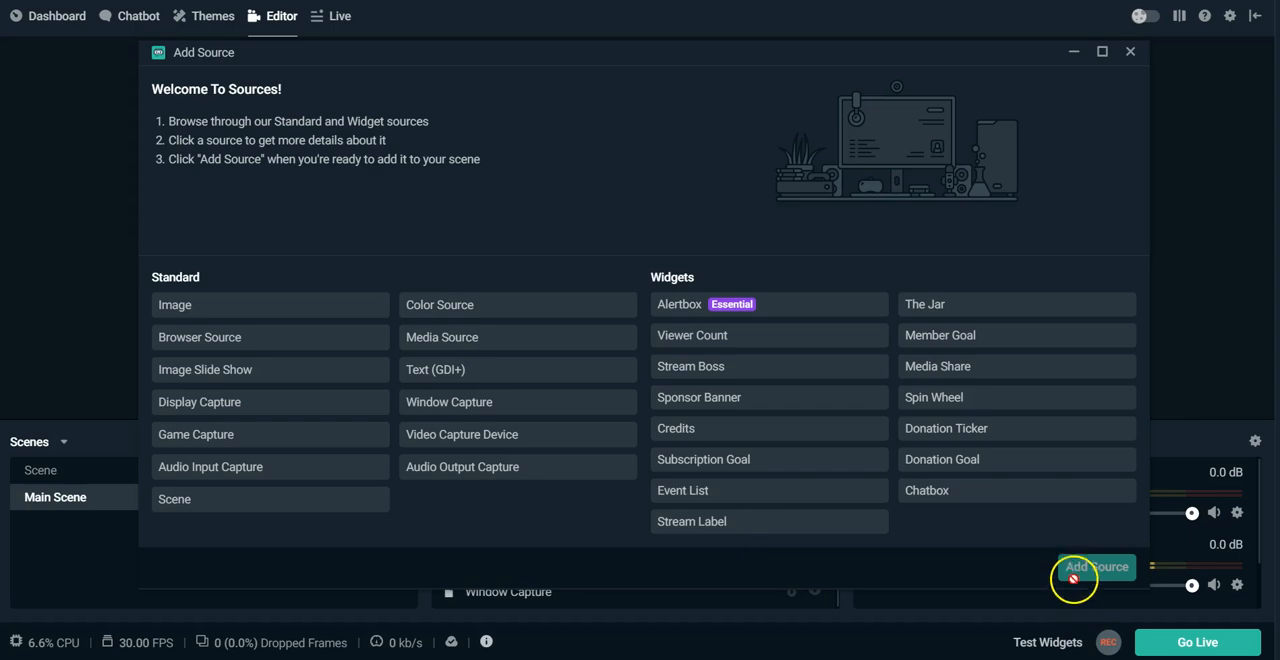
left_click(847, 310)
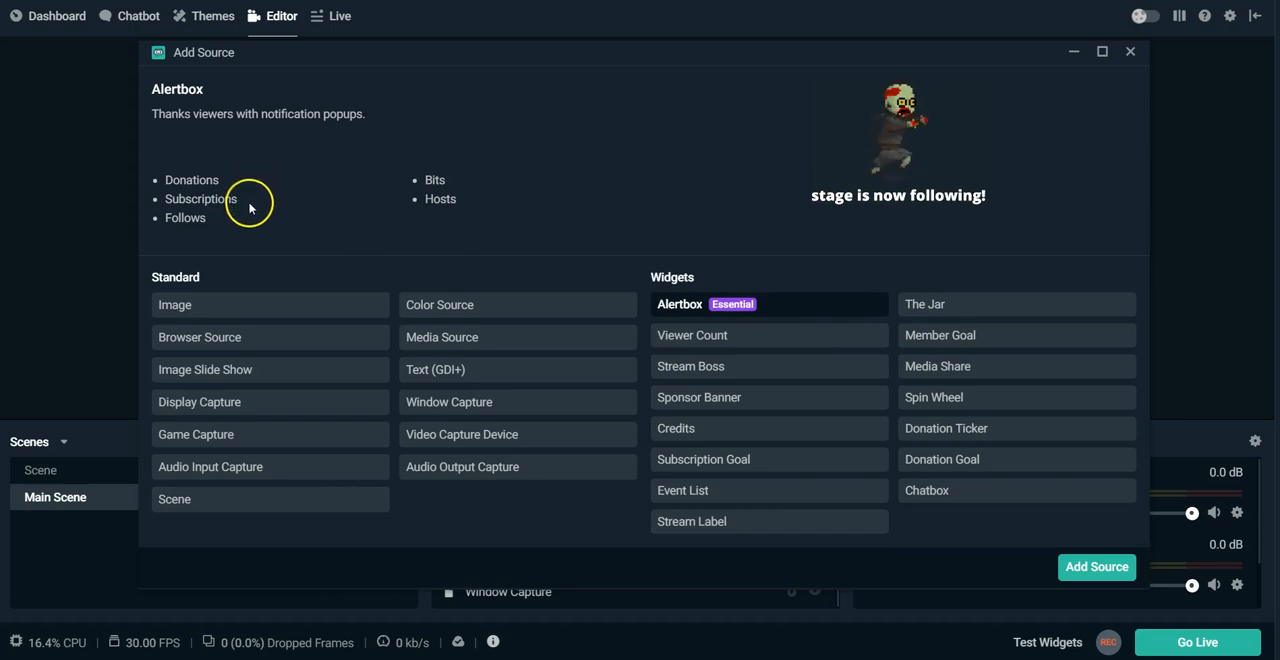
left_click(703, 335)
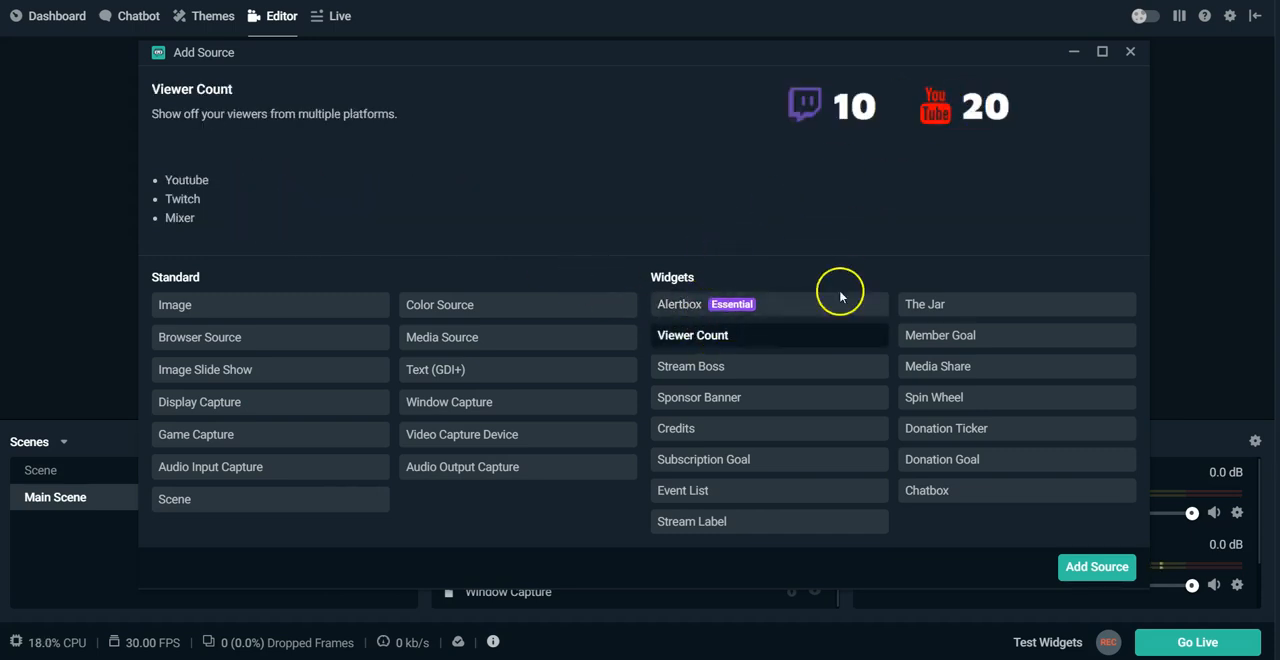
left_click(810, 365)
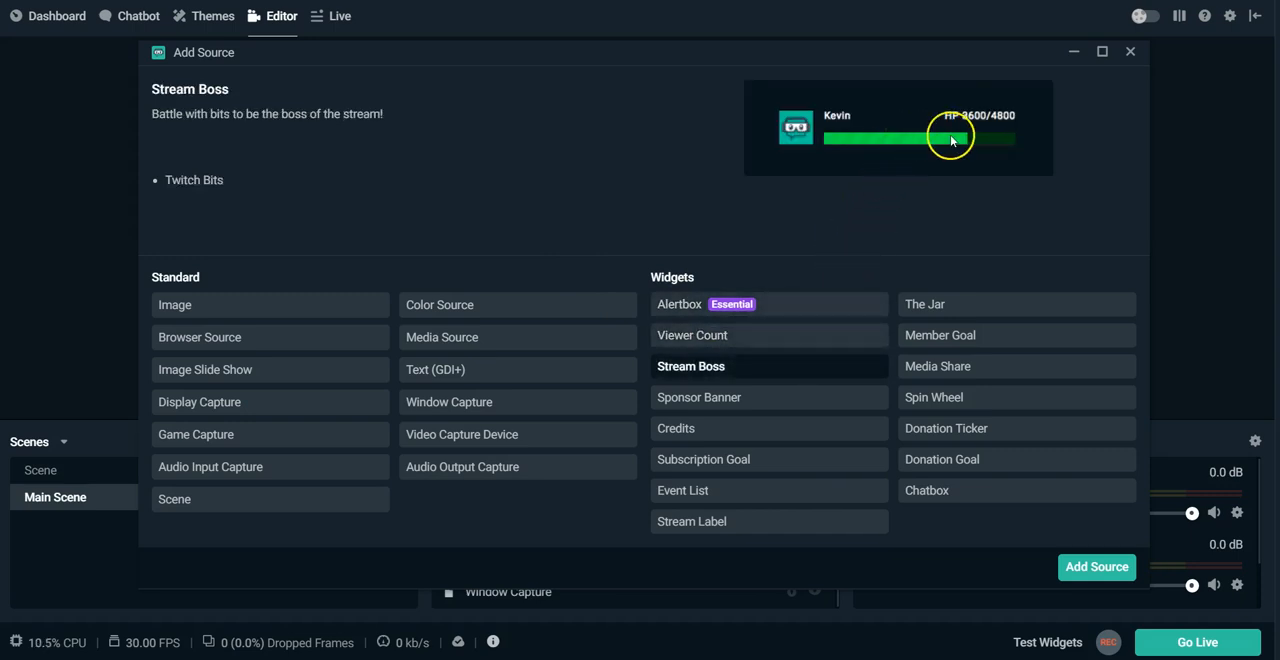
left_click(806, 396)
left_click(786, 424)
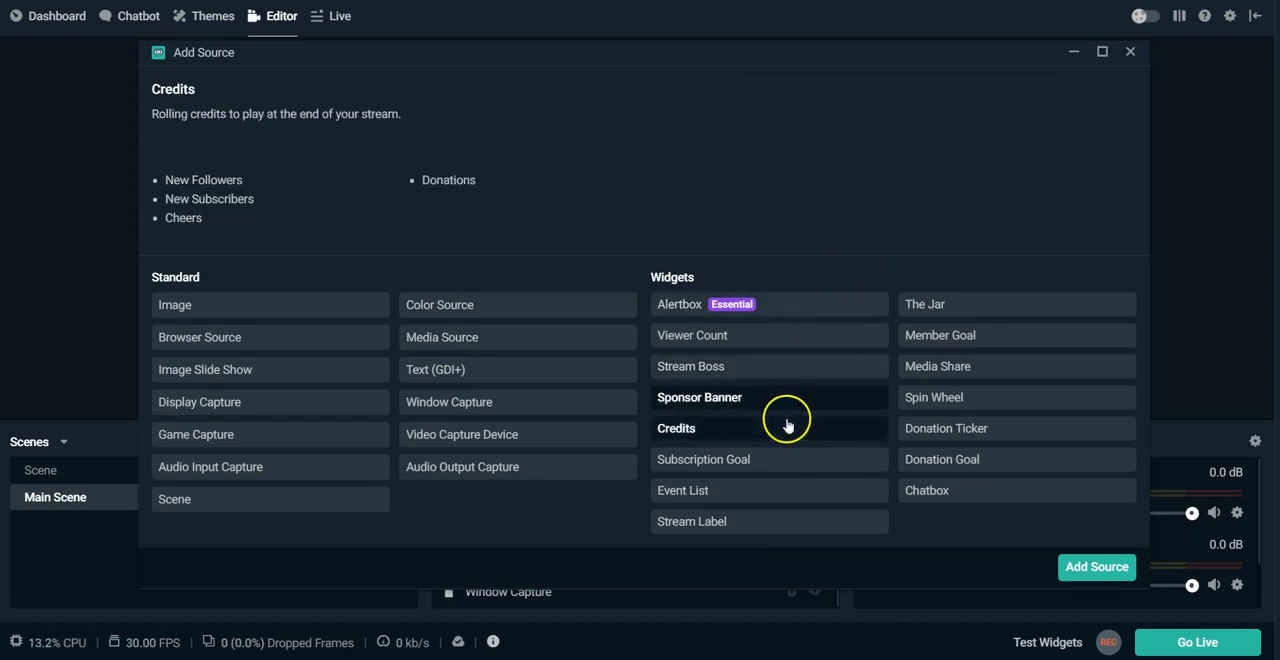
left_click(784, 466)
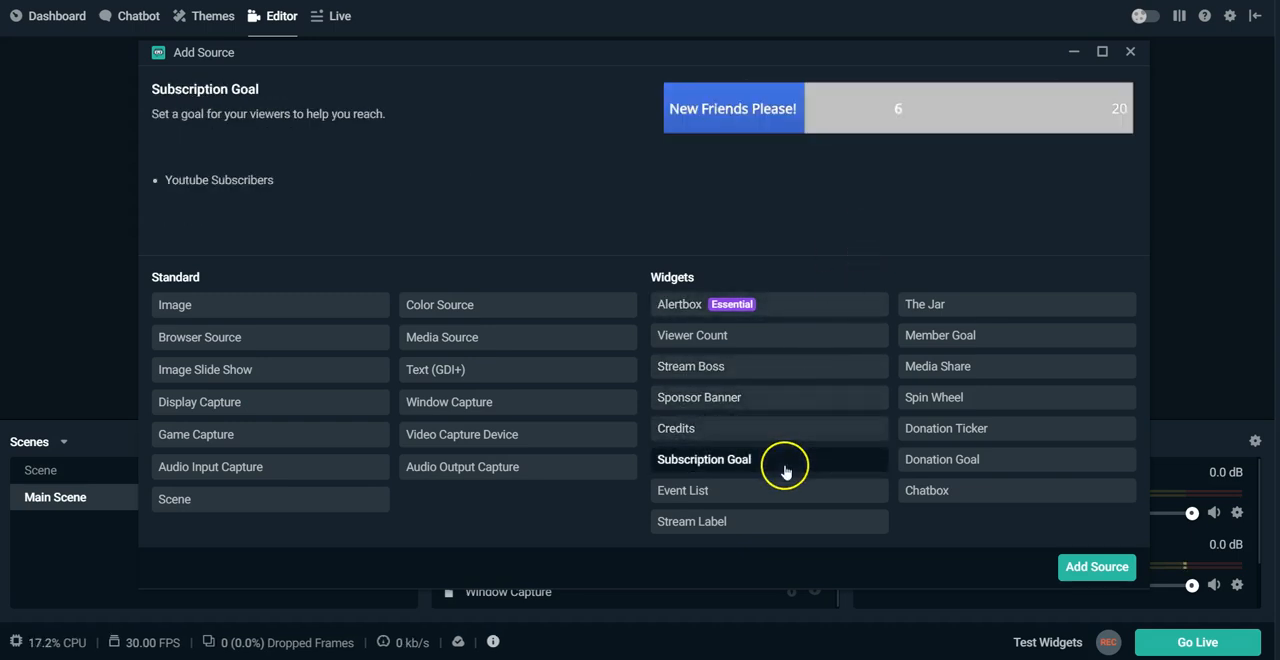
left_click(781, 491)
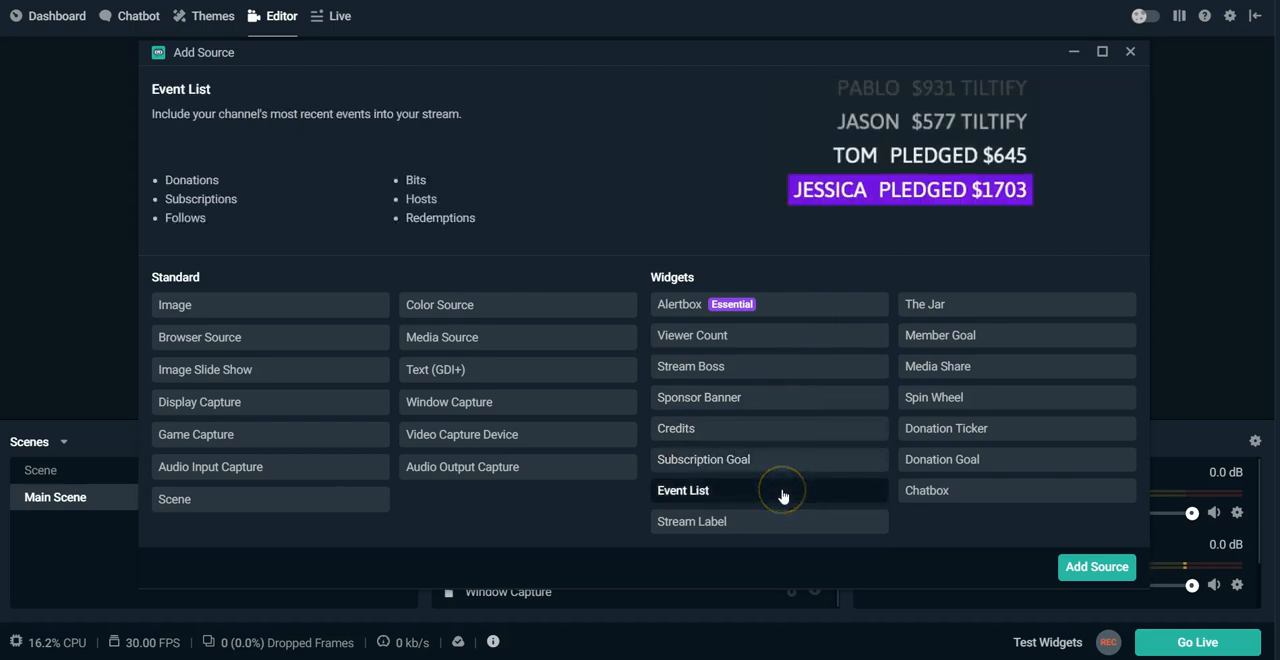
left_click(781, 512)
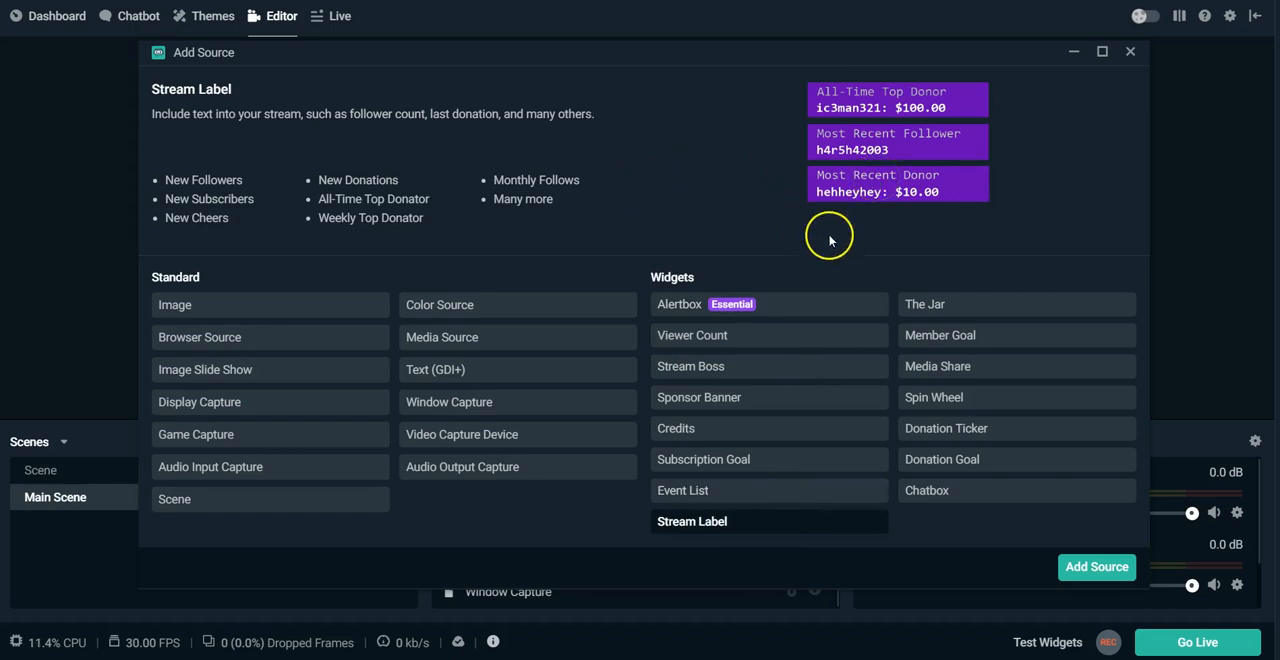
left_click(945, 305)
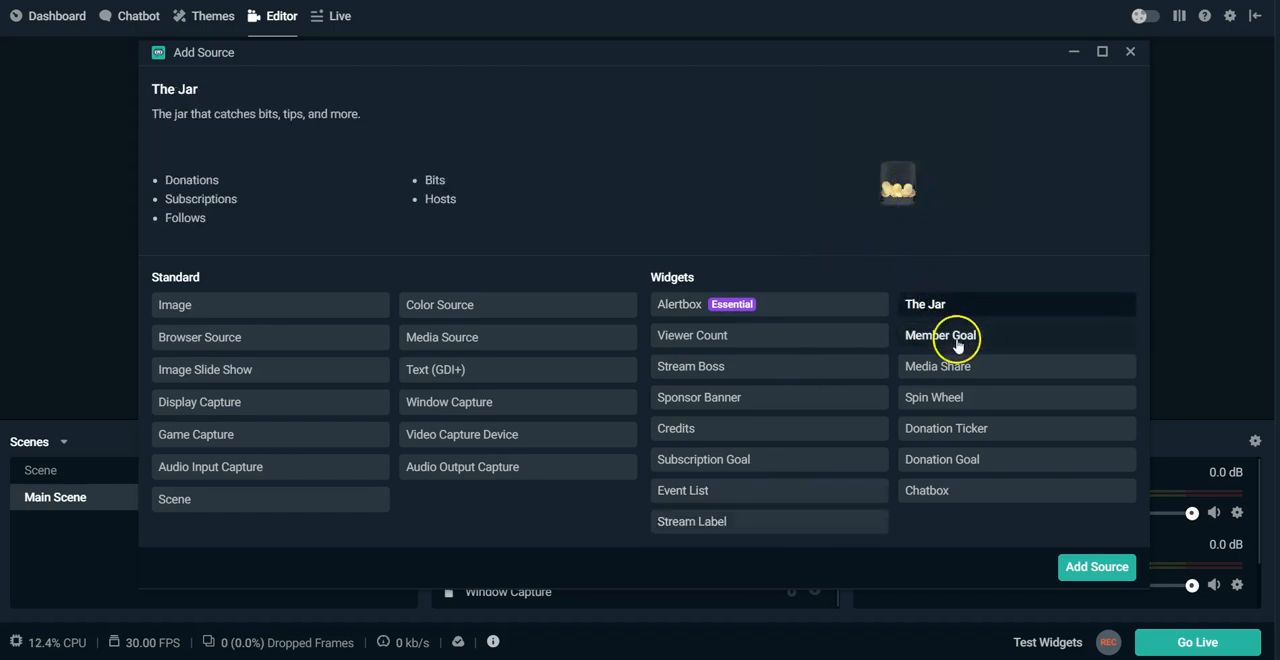
left_click(951, 397)
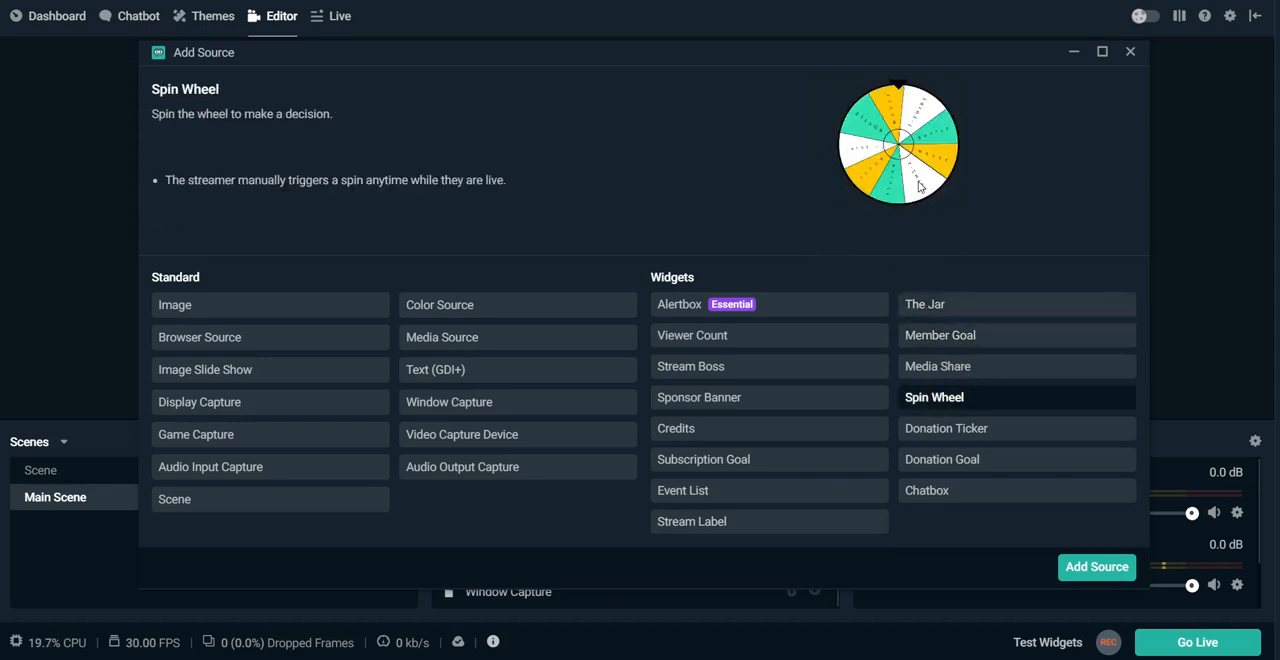
left_click(1131, 53)
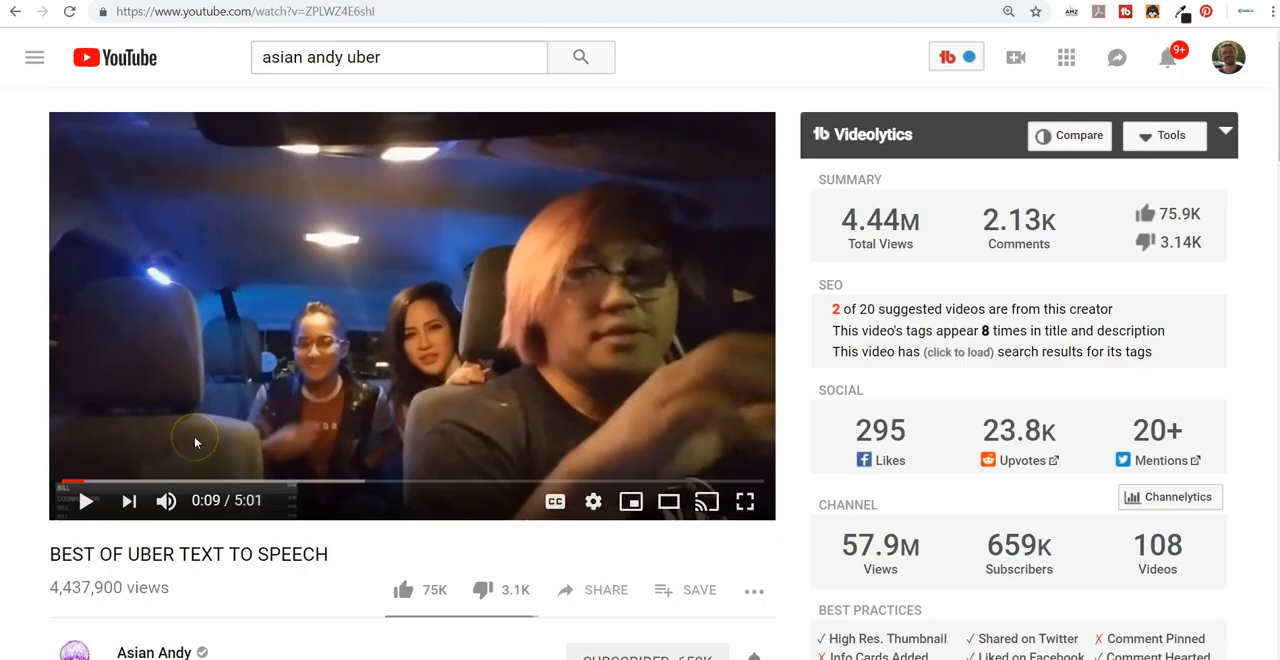
Switch to the browser and play parts of the Uber text-to-speech video to examine its on-screen donation alerts.
left_click(86, 503)
mouse_move(168, 501)
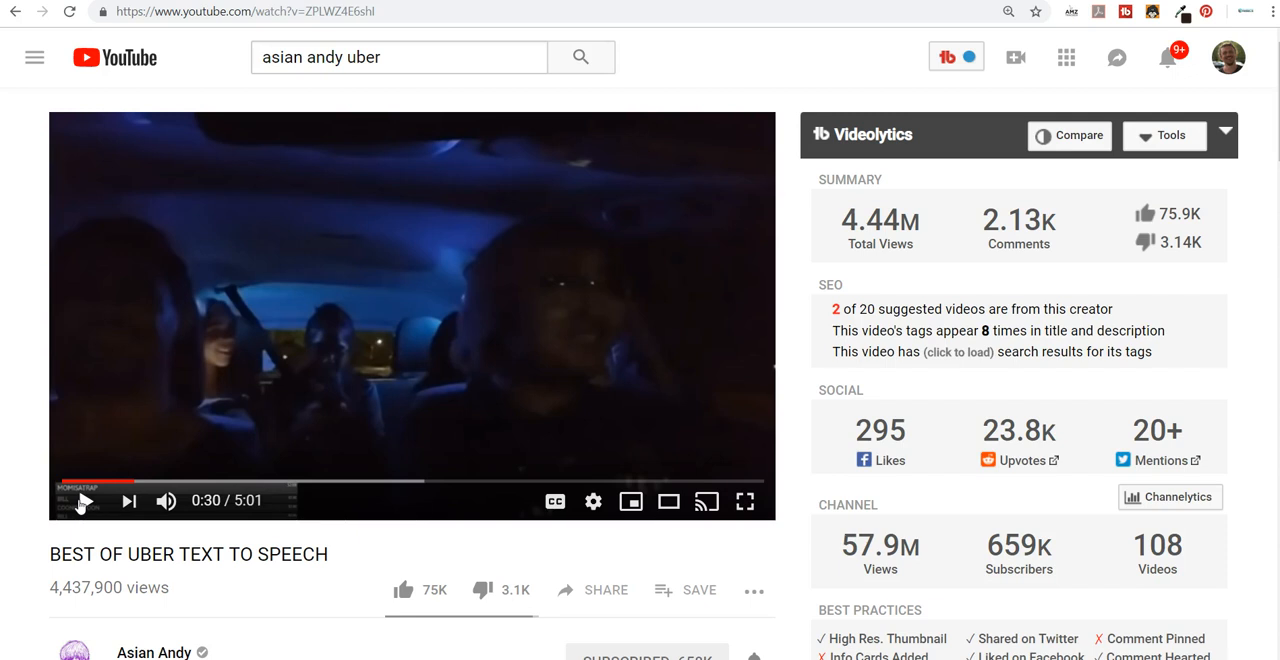
left_click(83, 501)
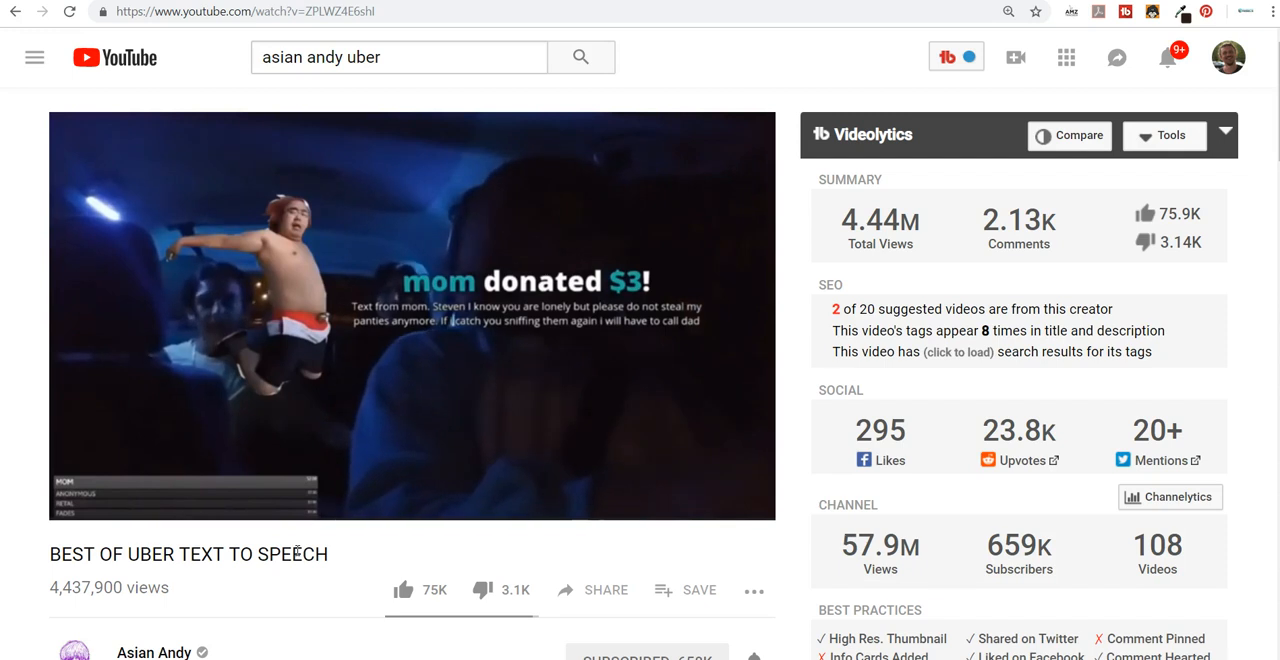
mouse_move(186, 486)
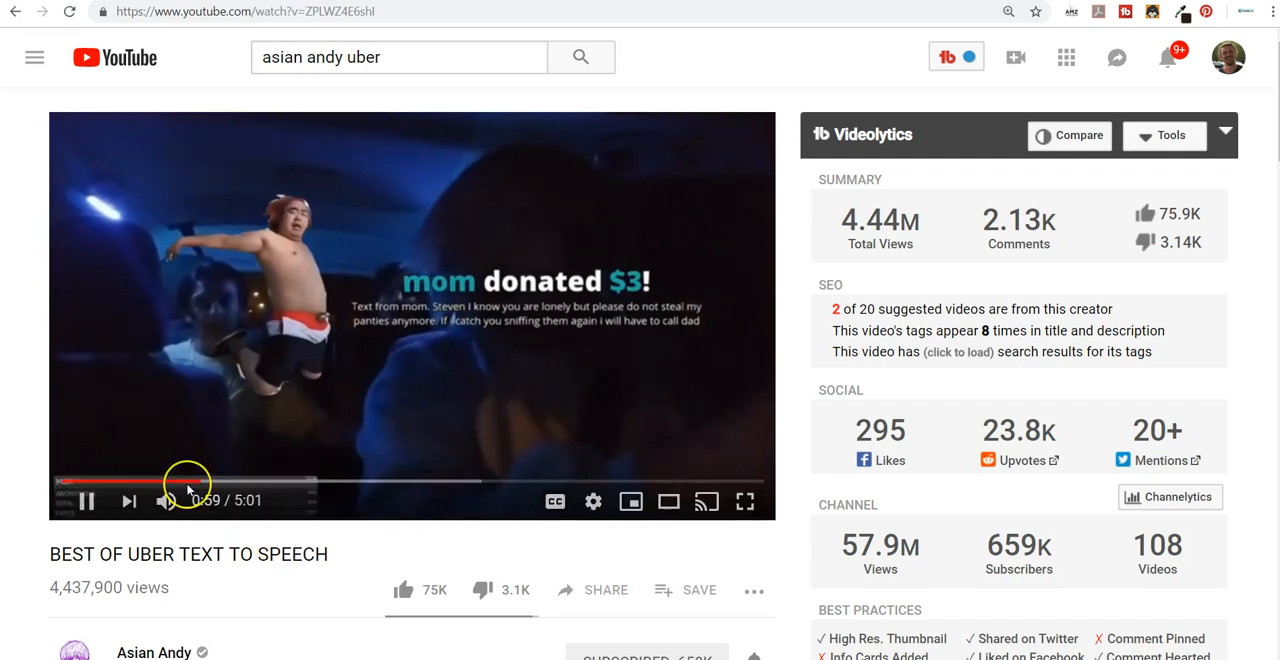
left_click(86, 500)
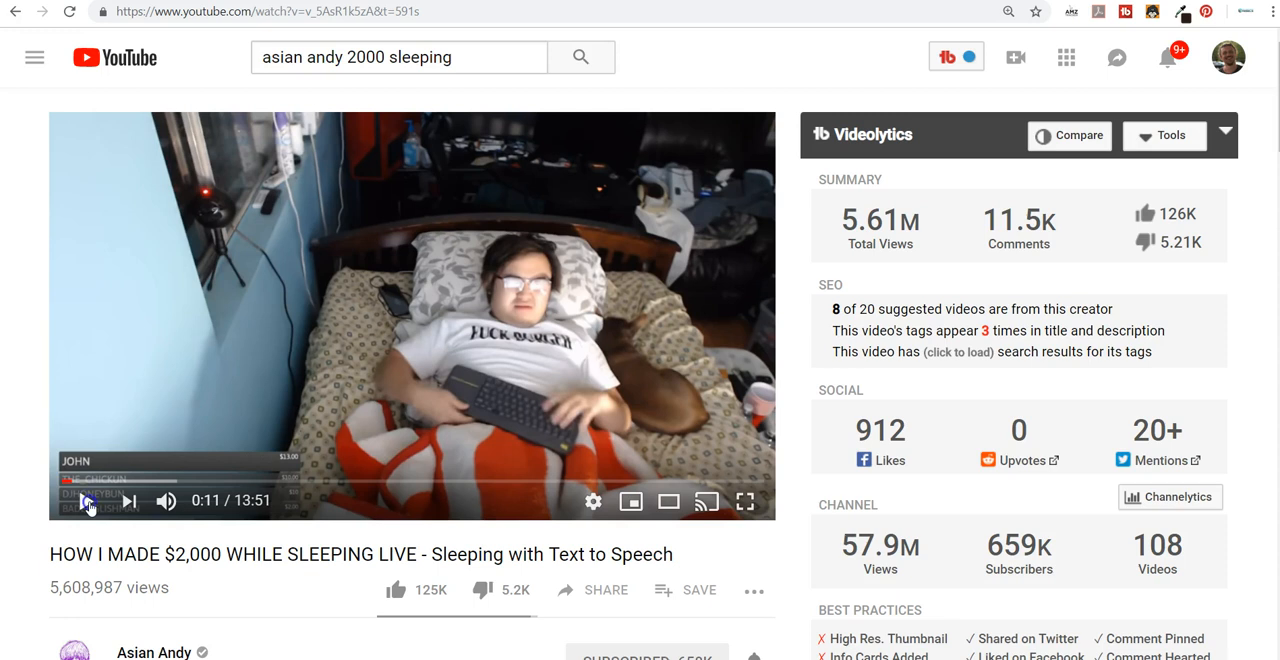
Play excerpts of the sleeping live-stream video, skipping ahead past the two-minute mark, to examine its text-to-speech donation alerts.
left_click(87, 502)
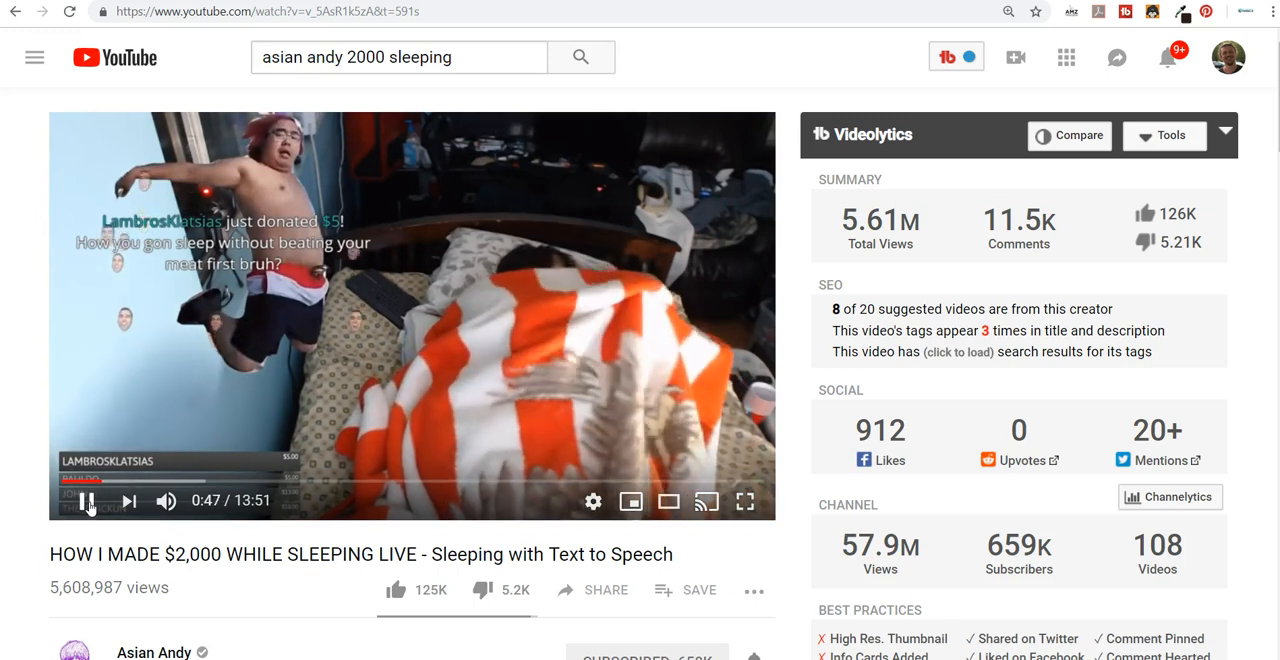
left_click(177, 484)
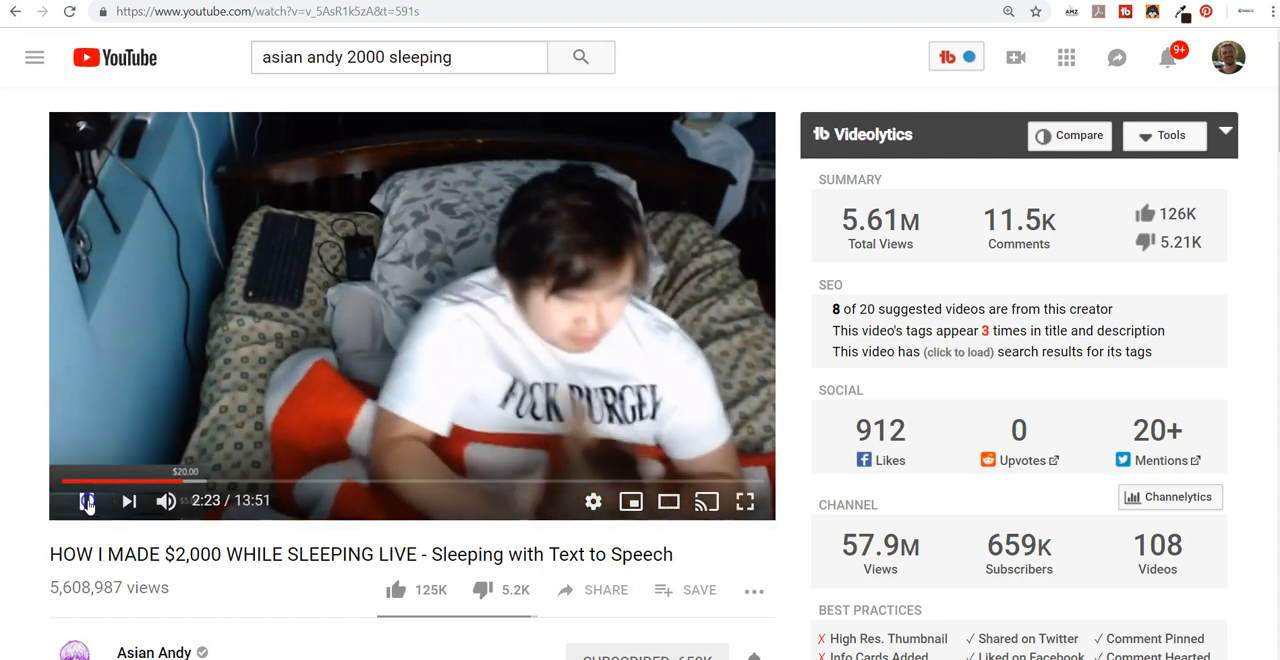
left_click(86, 502)
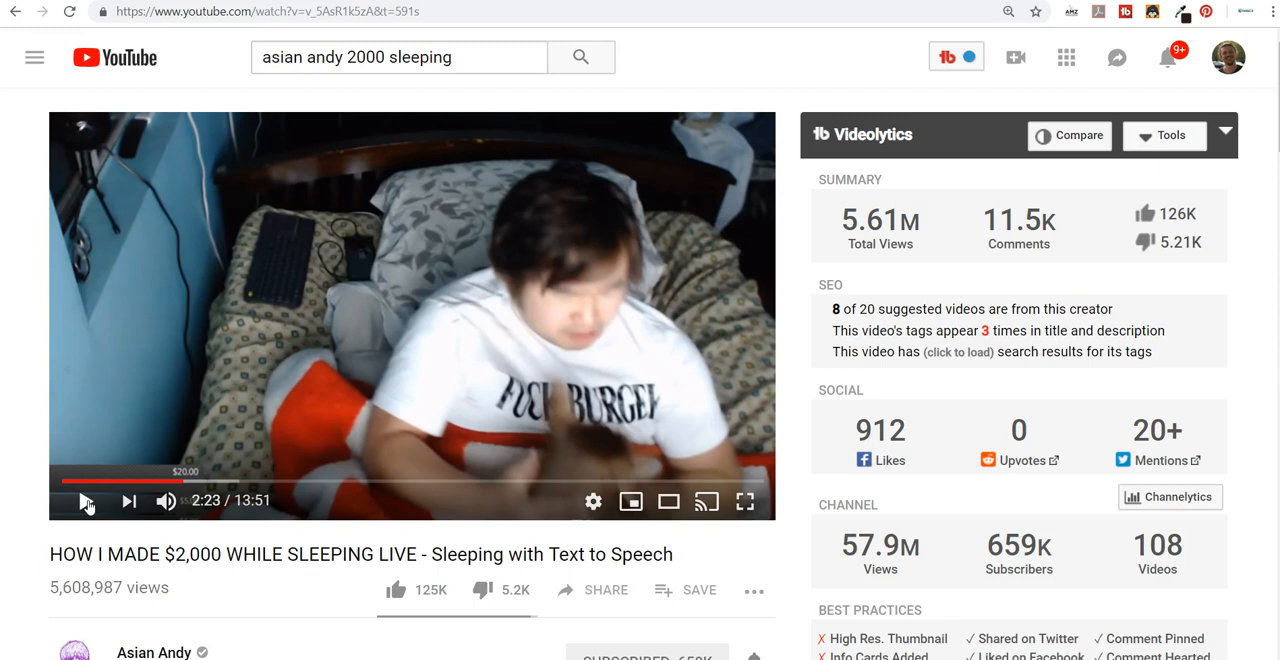
left_click(87, 503)
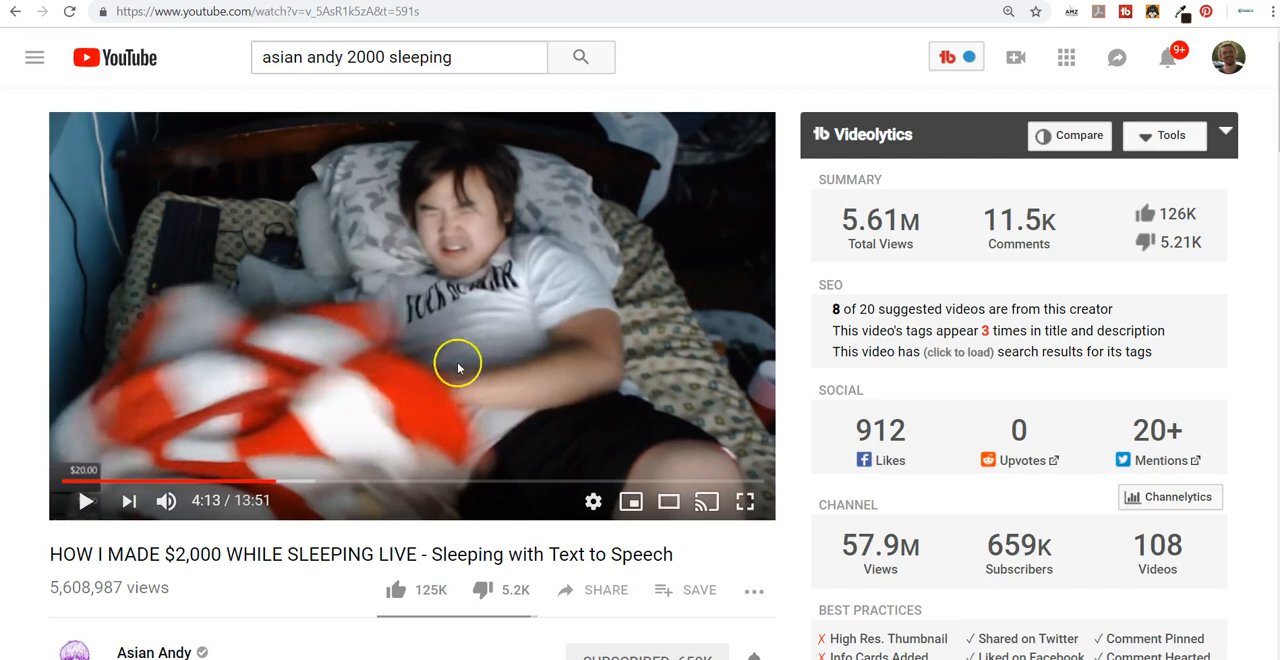
Switch to Streamlabs OBS and open the settings of the Alert Box source.
left_click(640, 658)
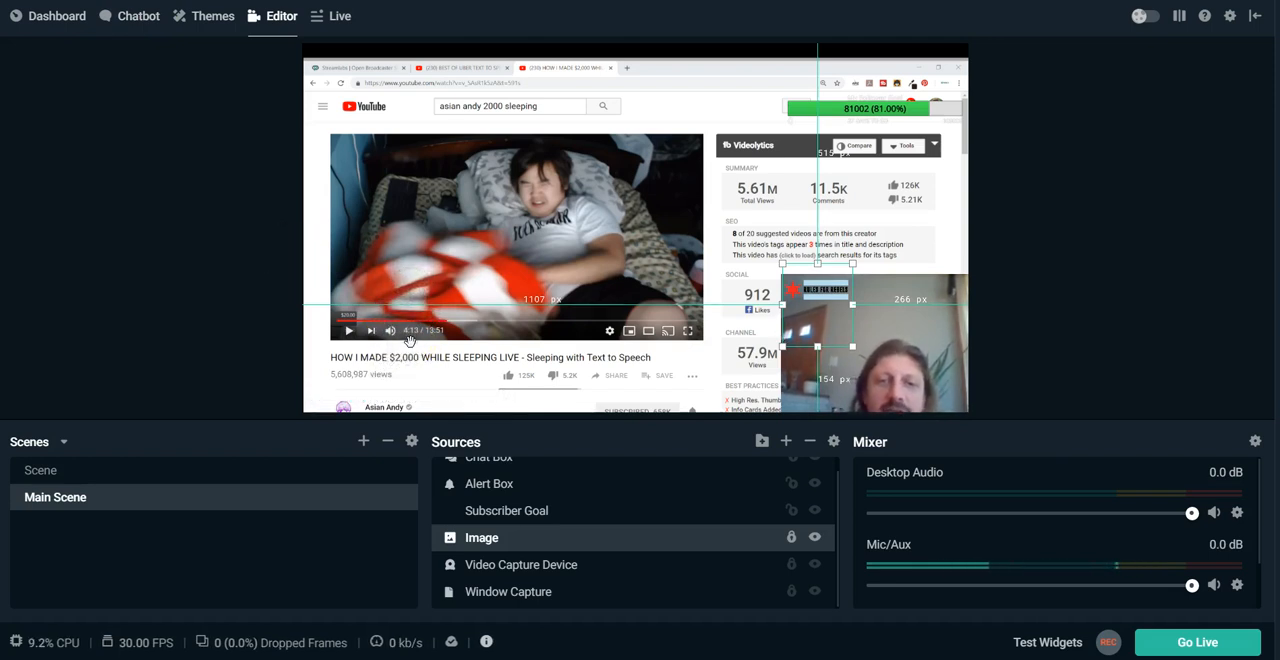
scroll(514, 500, "up", 1)
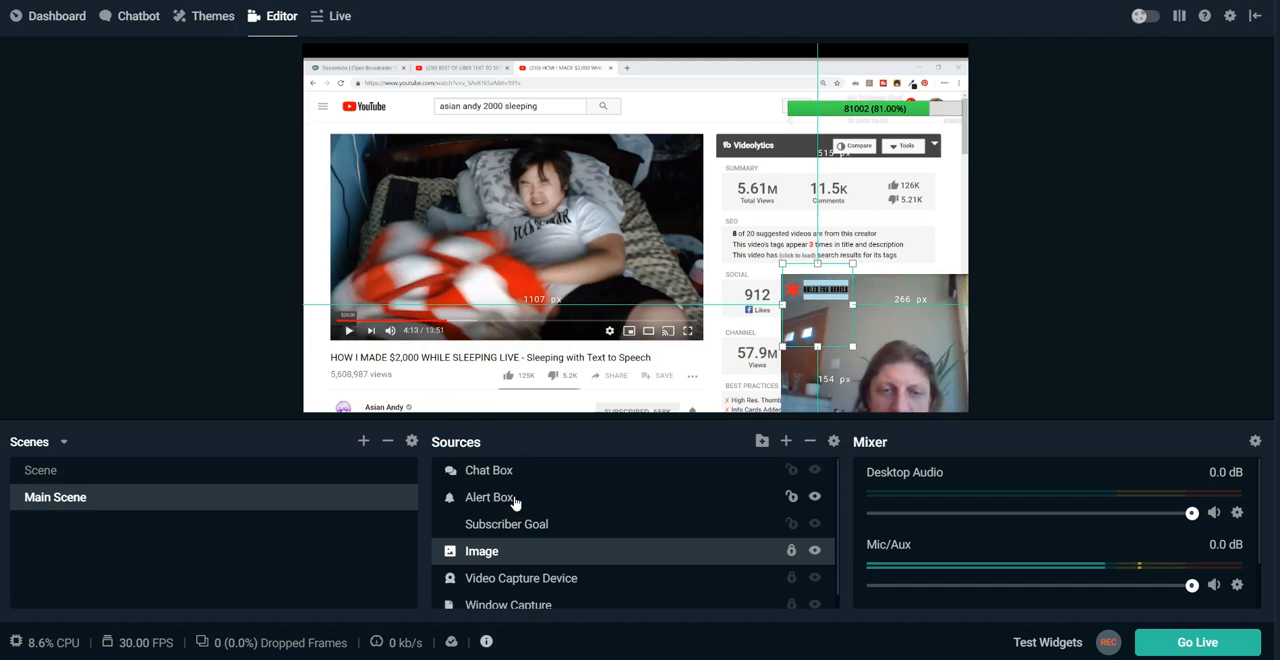
double_click(514, 500)
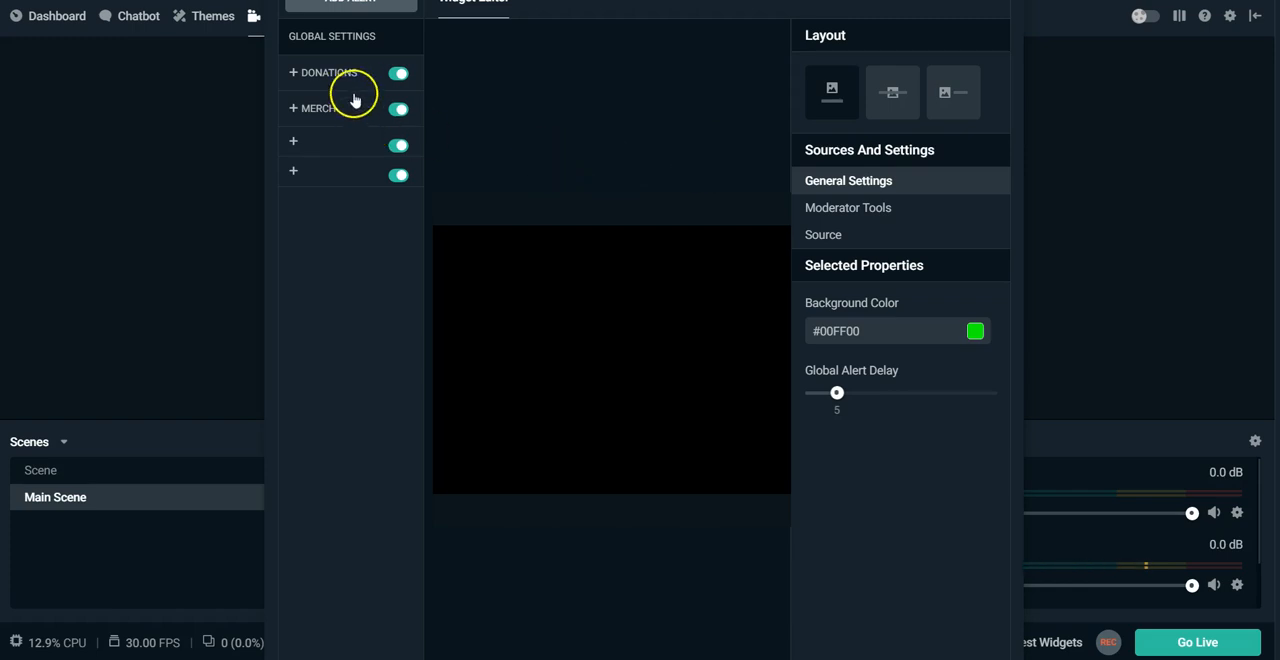
Examine the alert types in the Alert Box settings, including the Default variation, and return to the main editor.
left_click(330, 148)
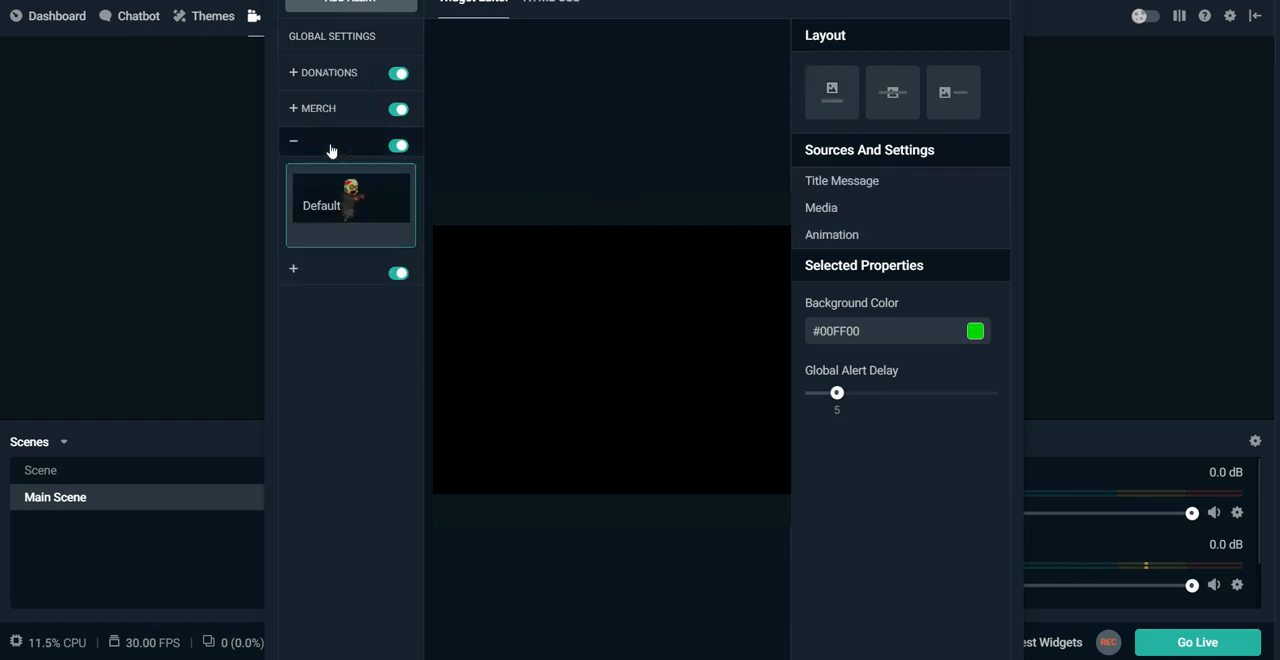
left_click(336, 192)
left_click(328, 146)
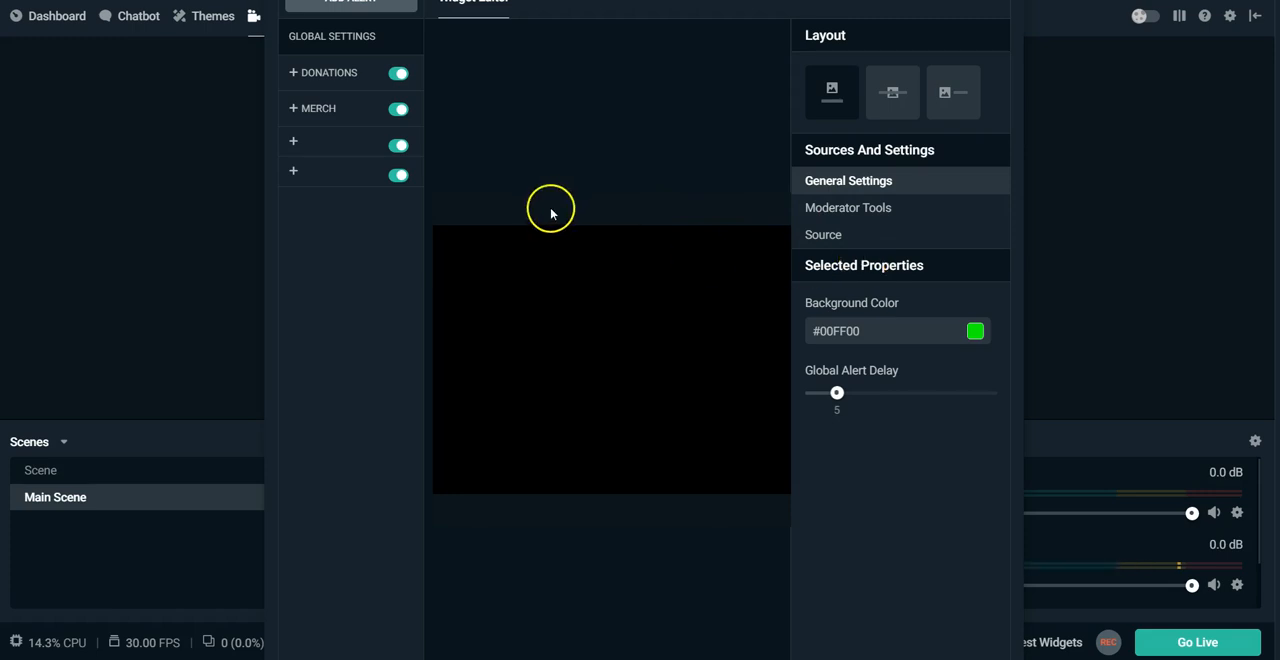
left_click(340, 180)
left_click(340, 183)
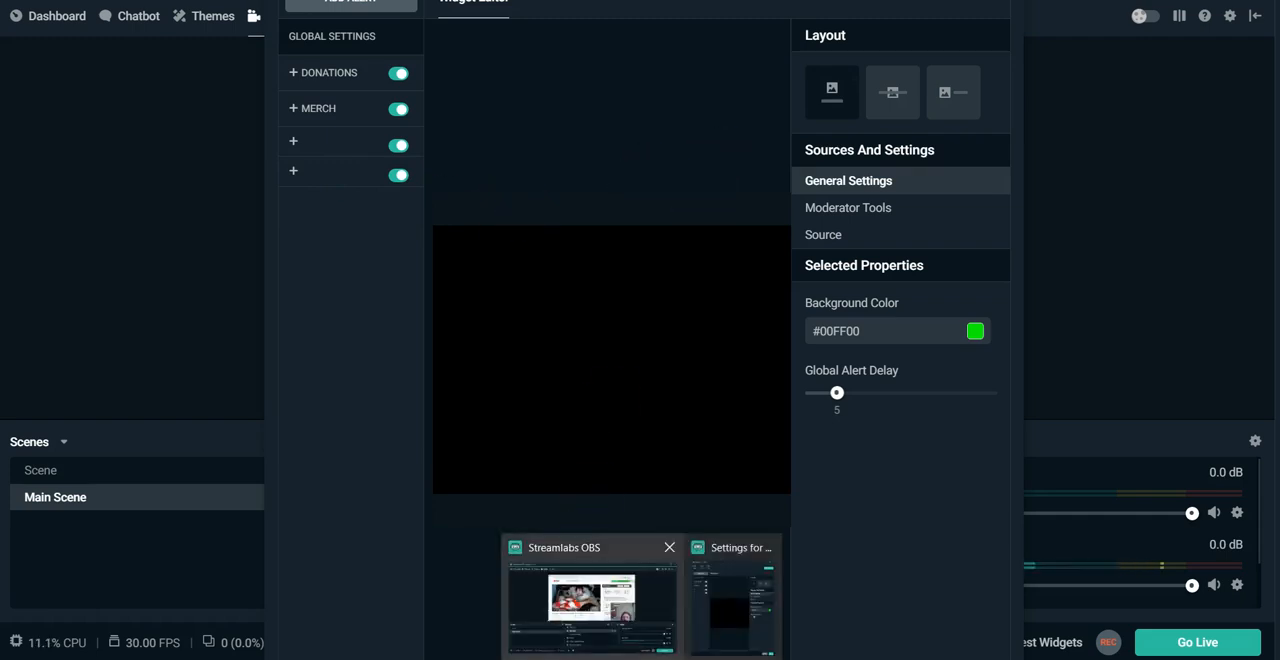
left_click(629, 605)
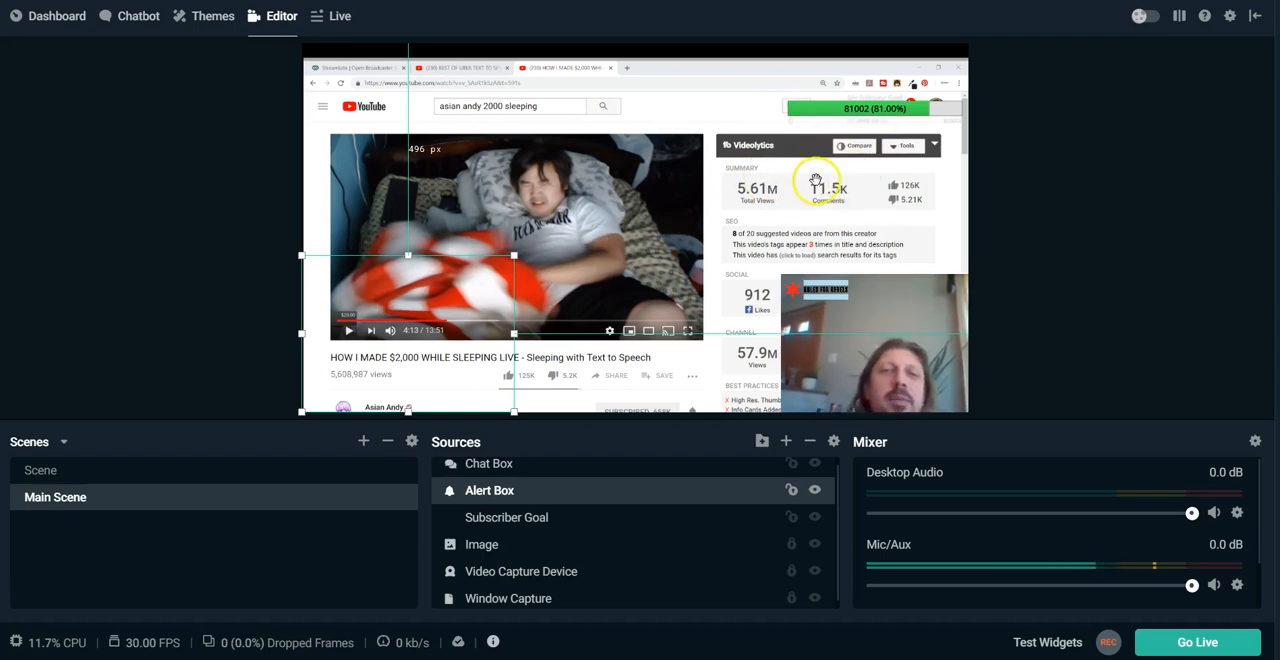
left_click(536, 272)
left_click(455, 498)
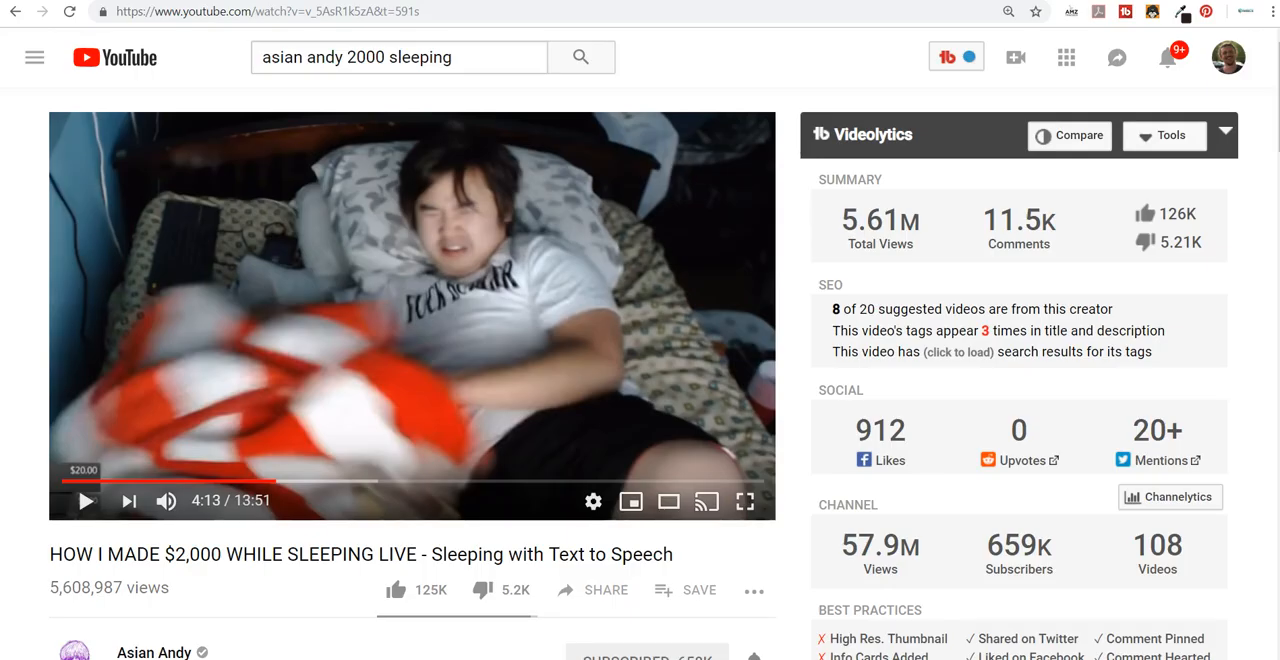
left_click(1270, 12)
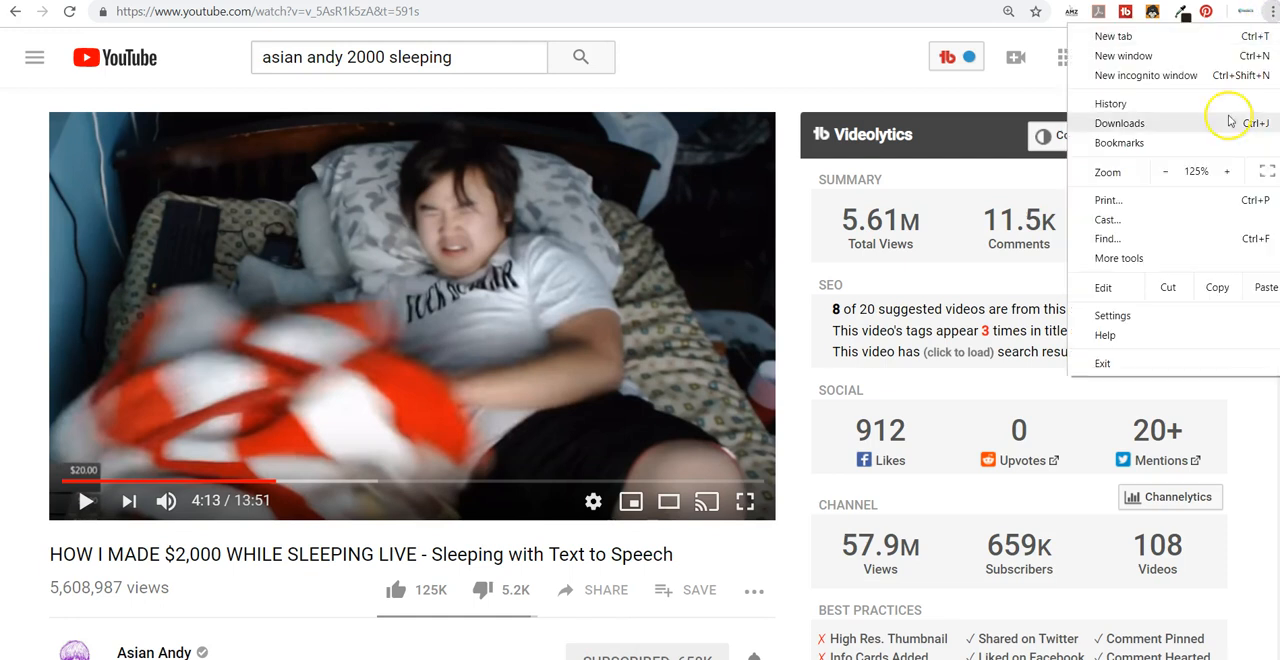
mouse_move(1223, 147)
left_click(900, 656)
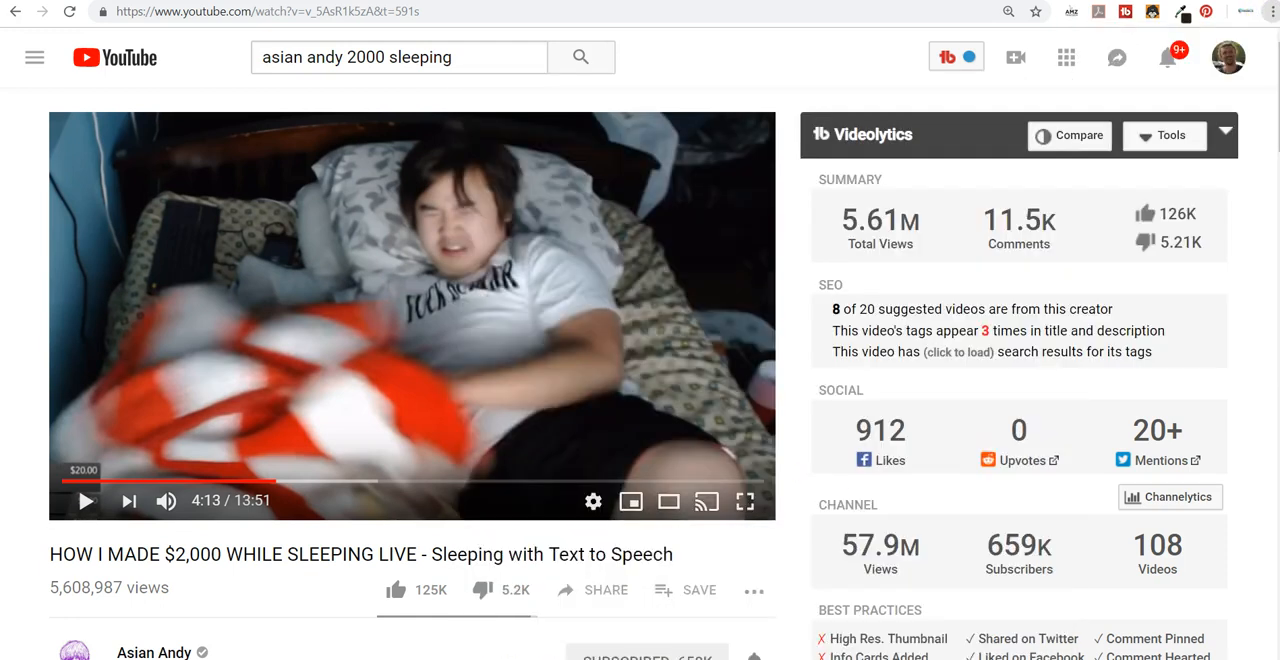
left_click(578, 595)
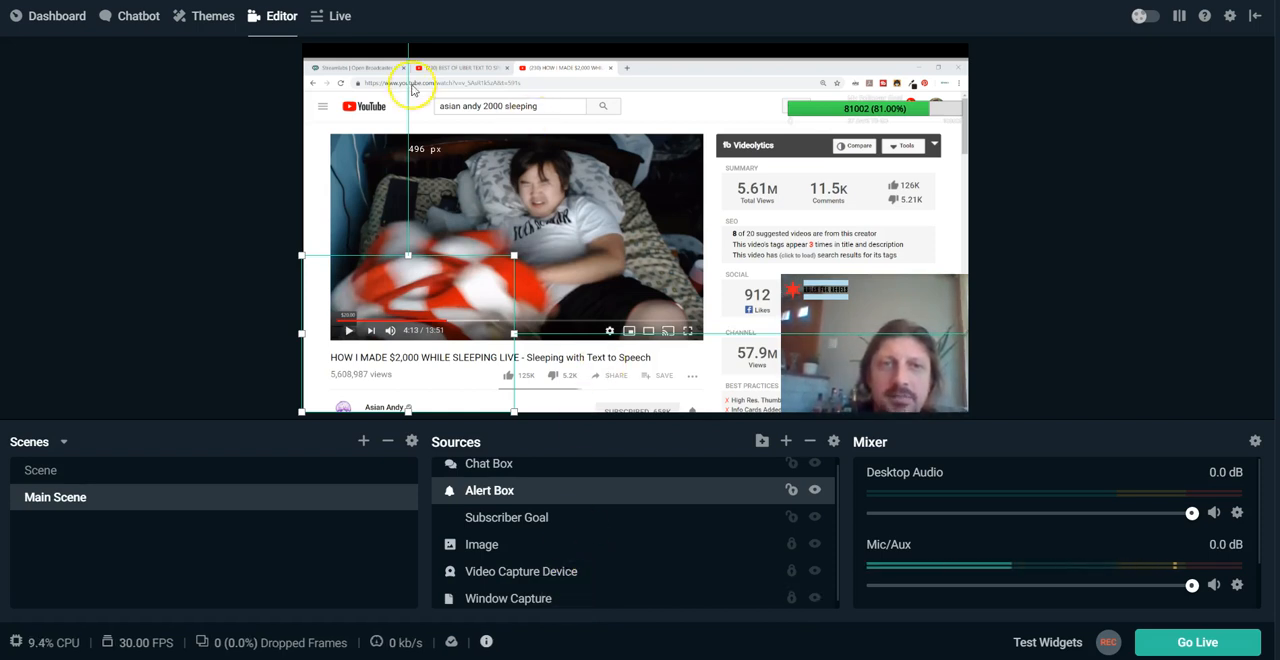
mouse_move(601, 658)
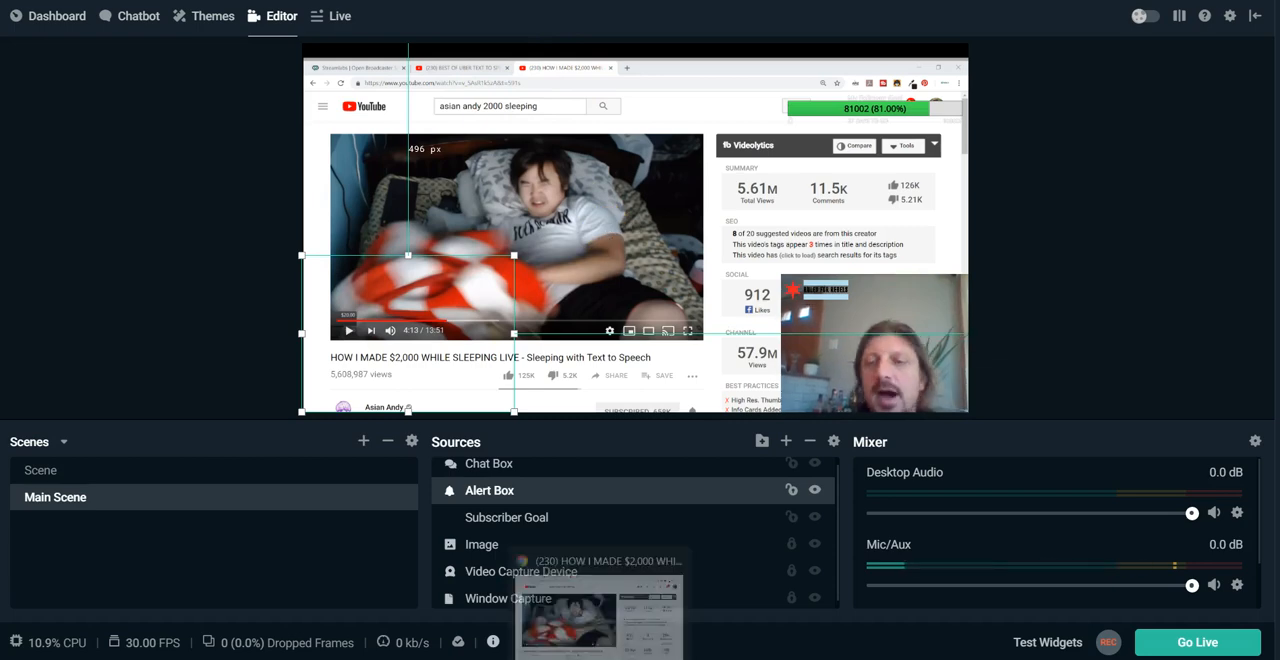
Switch to Chrome and open its advanced System settings to examine the hardware acceleration option.
left_click(598, 618)
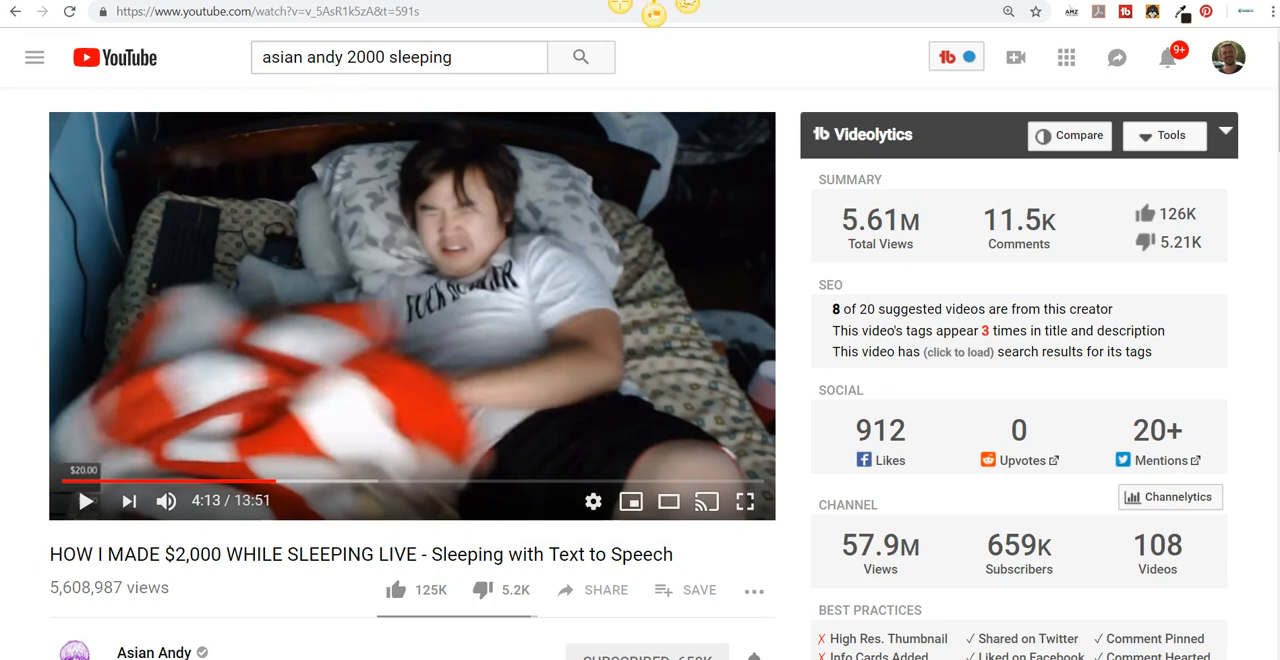
left_click(1273, 12)
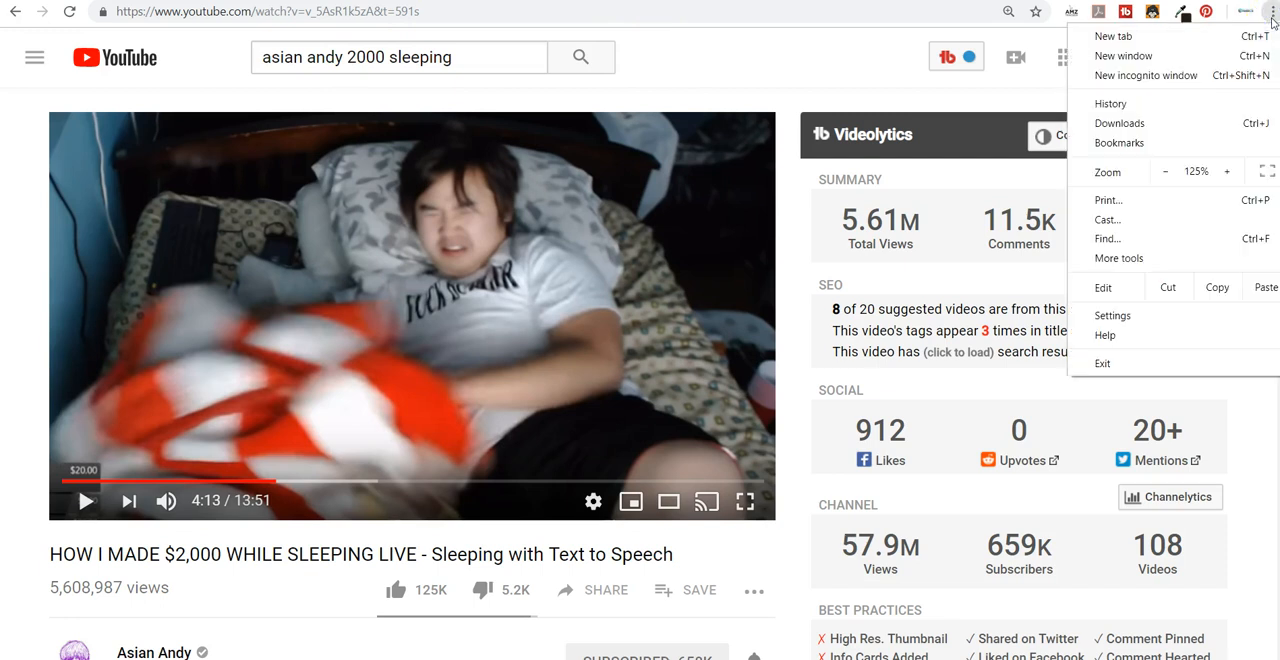
left_click(1186, 316)
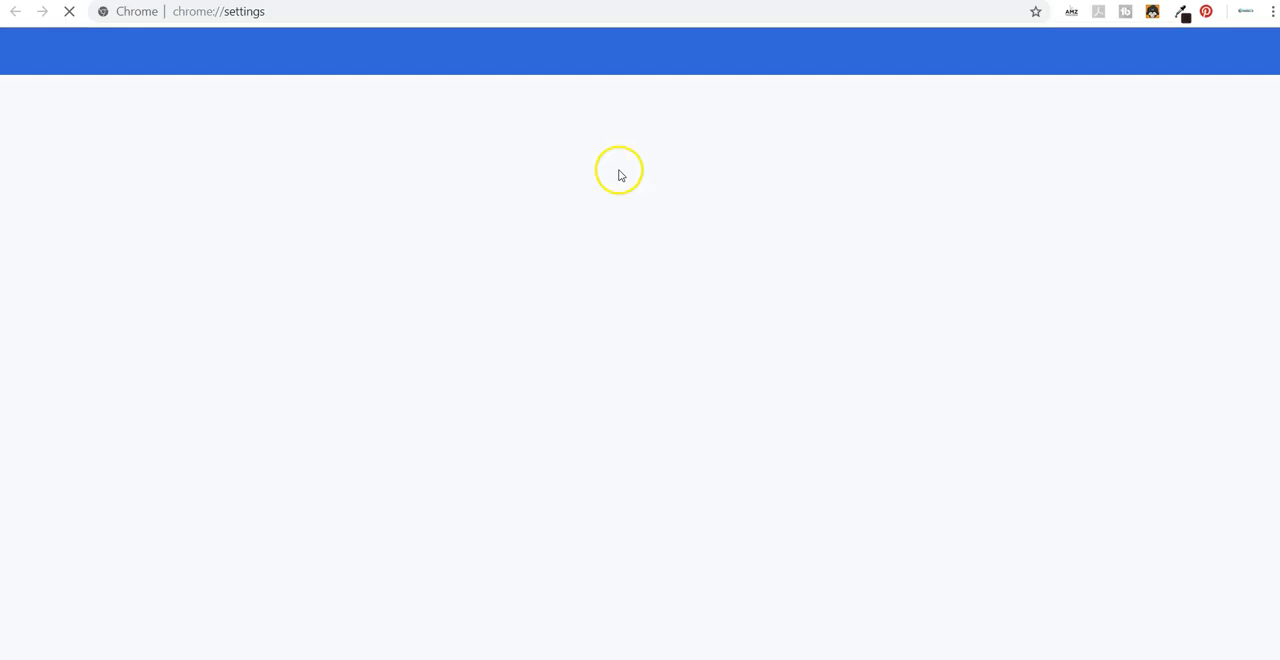
left_click(25, 51)
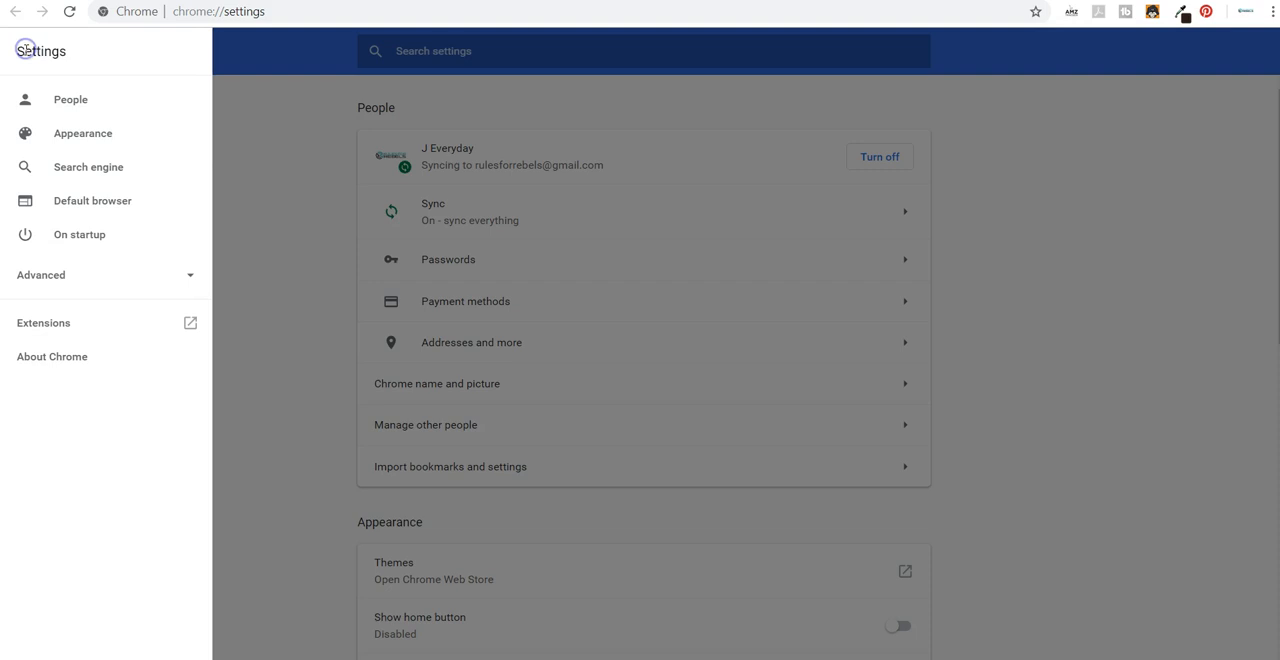
left_click(71, 284)
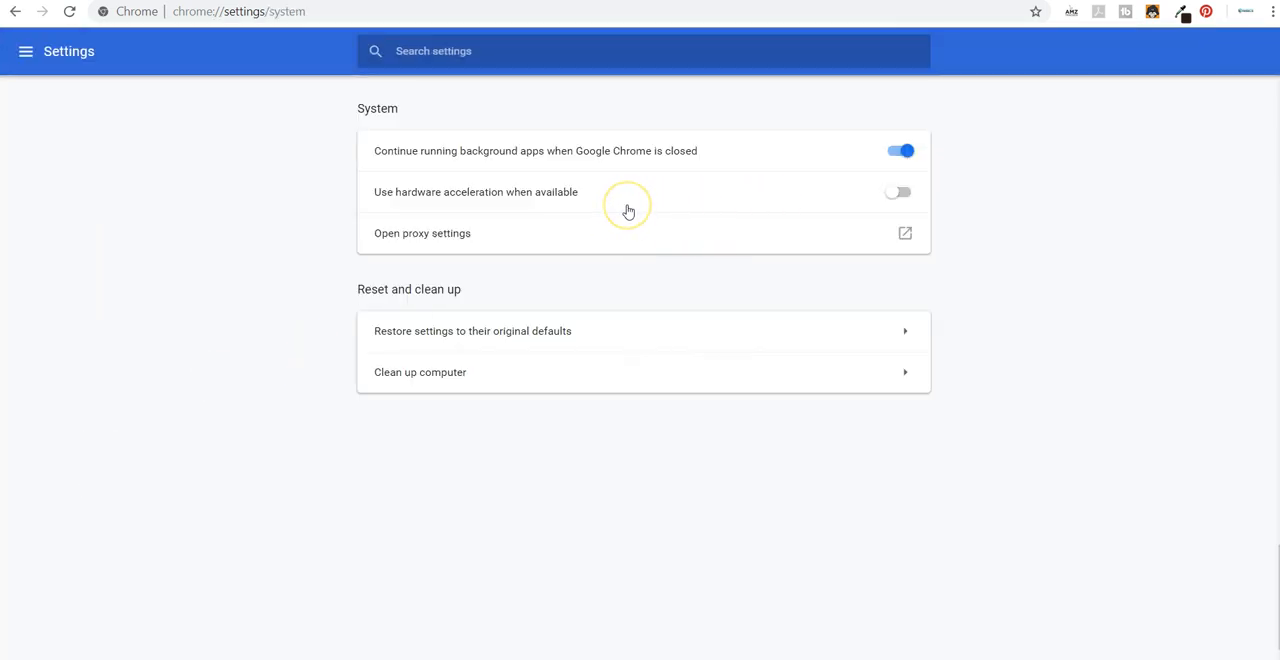
left_click(703, 212)
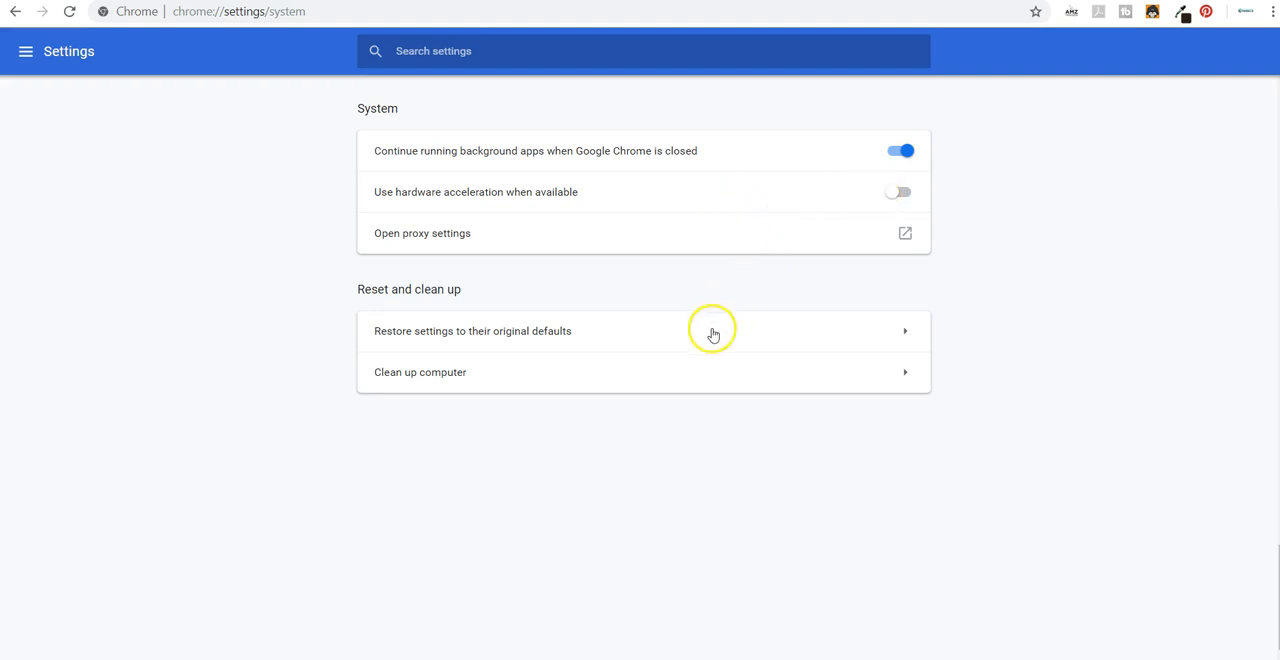
Return to Streamlabs OBS and bring up the Screencast-O-Matic recorder window.
mouse_move(615, 652)
left_click(612, 595)
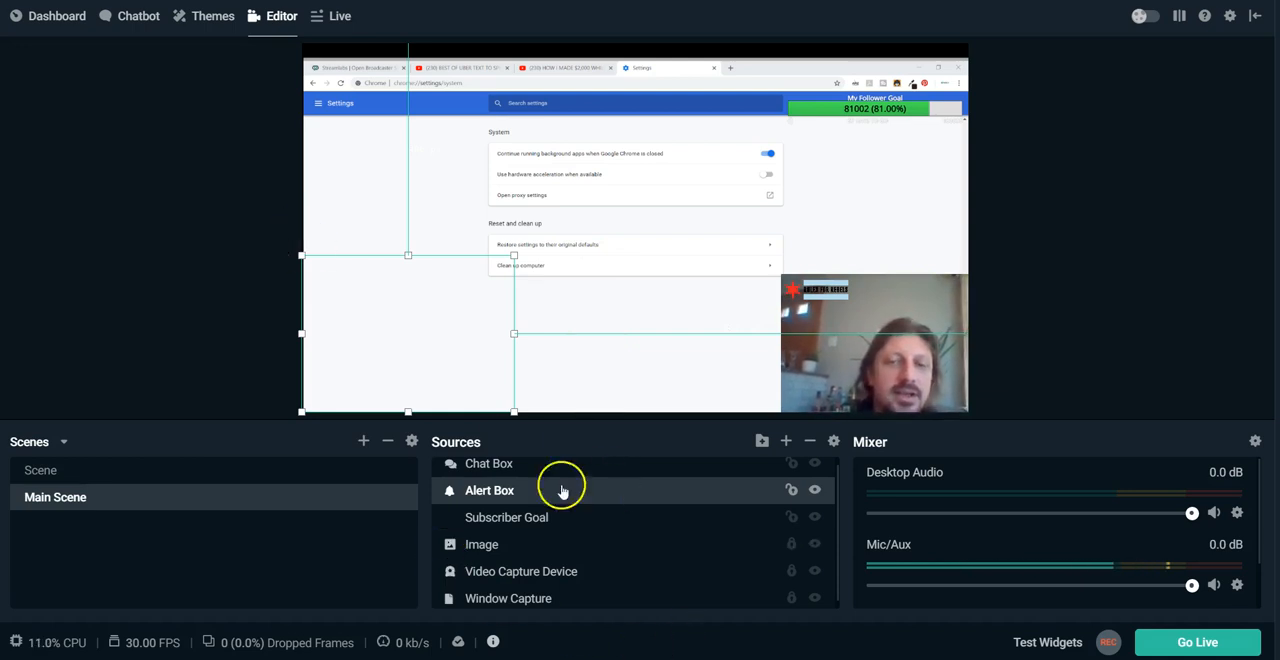
left_click(680, 658)
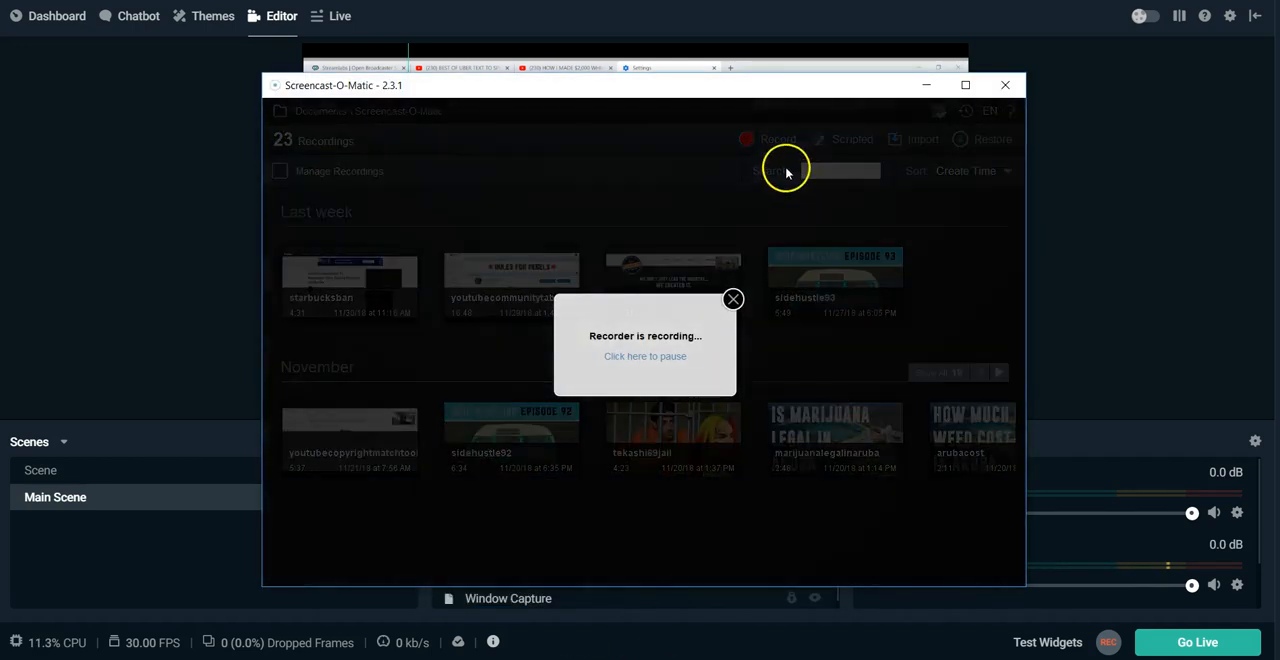